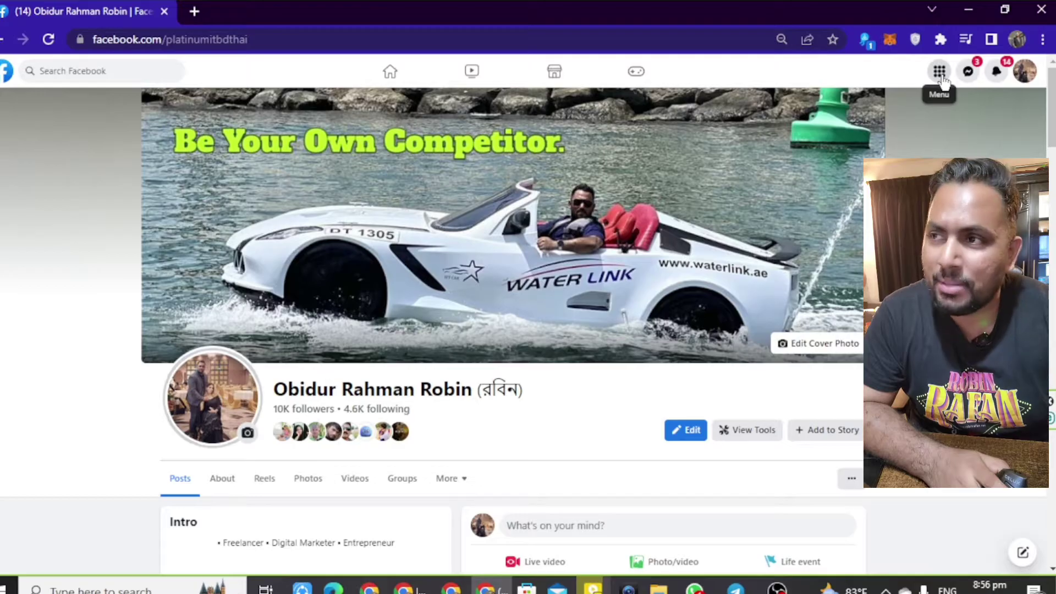
Open the Create a Page form from the Pages entry in Facebook's menu.
left_click(940, 72)
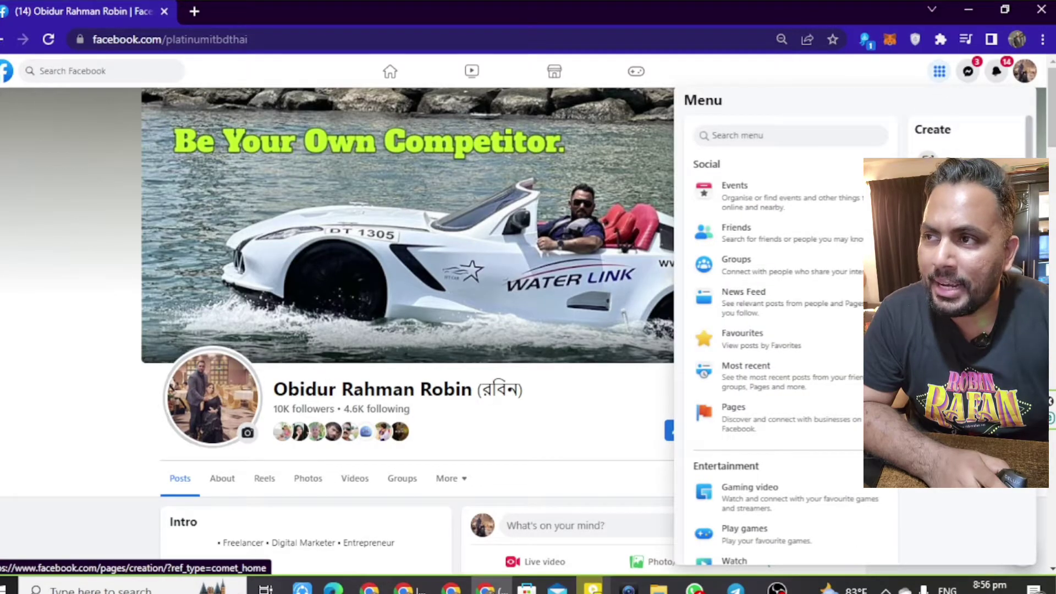
left_click(929, 245)
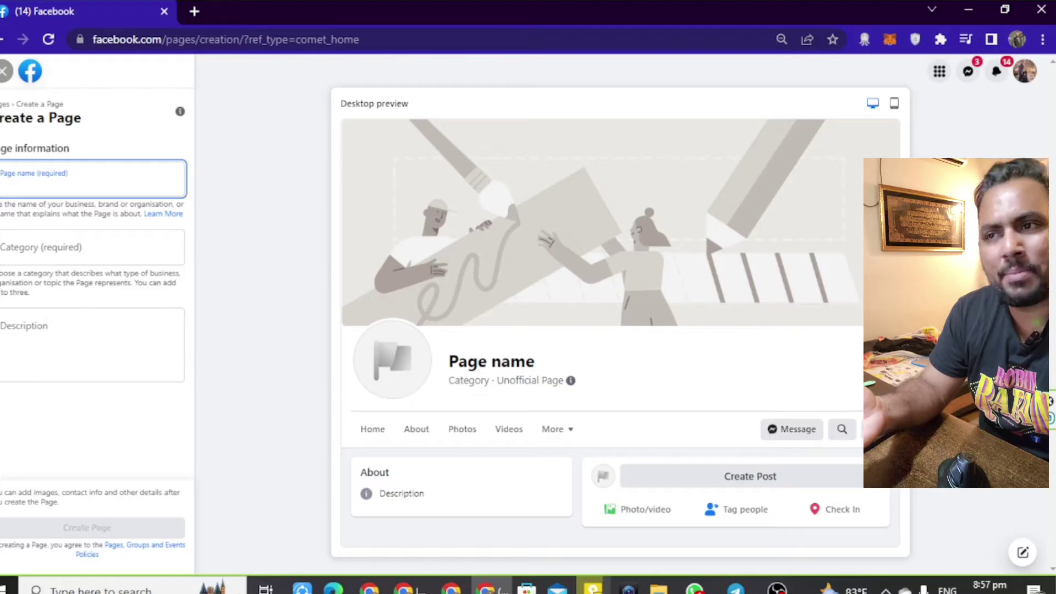
Enter 'Rosegold' as the new Page's name.
type("rOS")
key("BackSpace")
key("BackSpace")
key("BackSpace")
type("Ros")
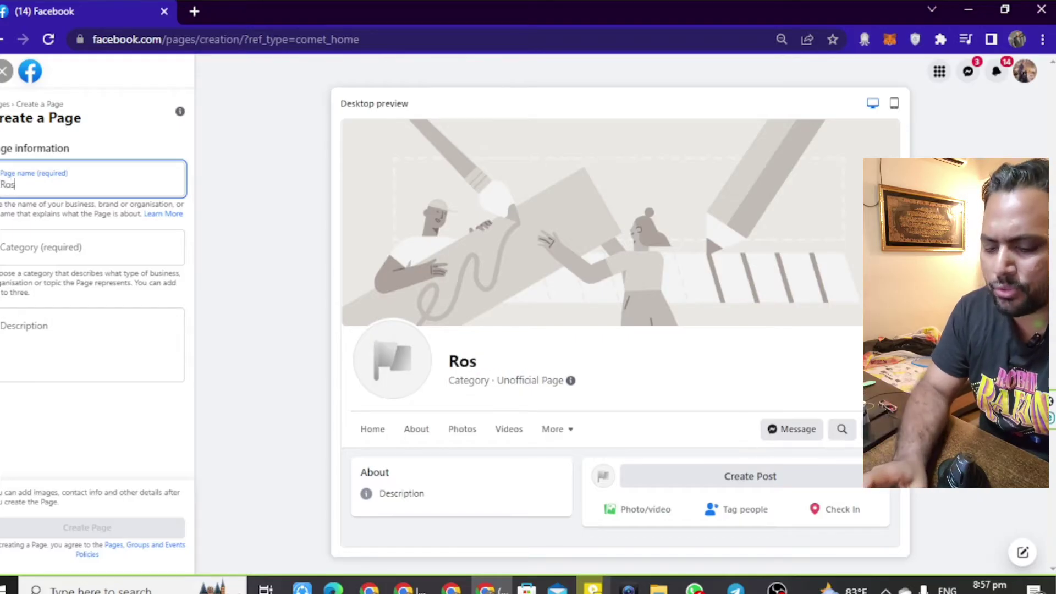
type("egold")
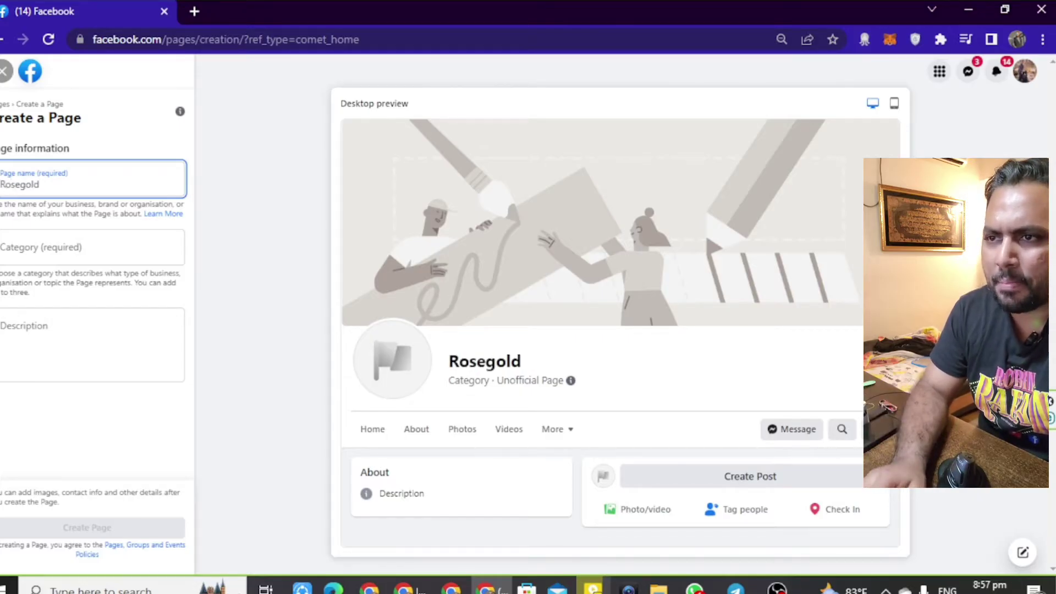
left_click(142, 239)
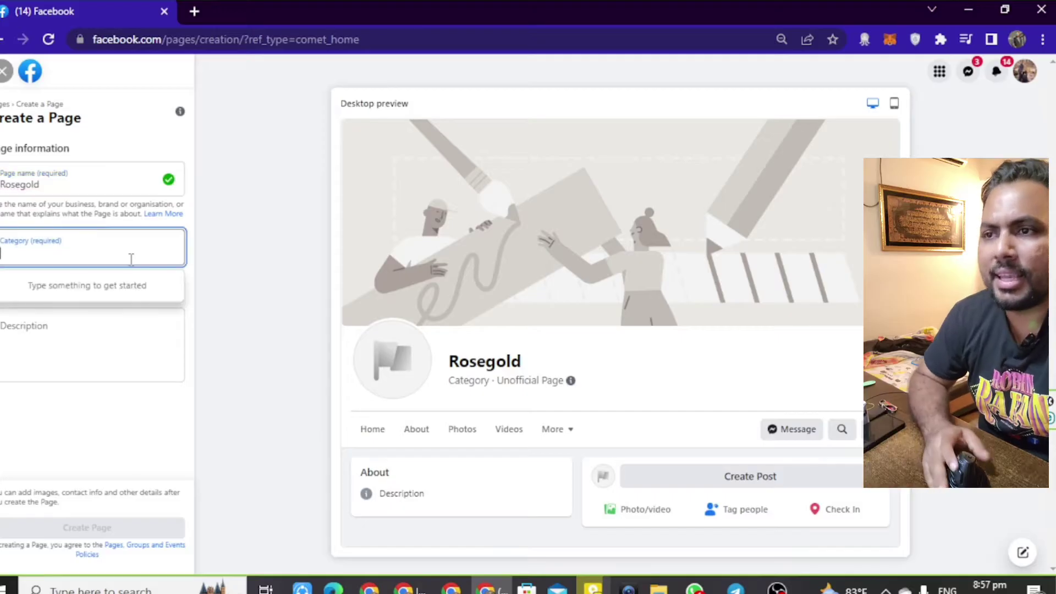
left_click(160, 183)
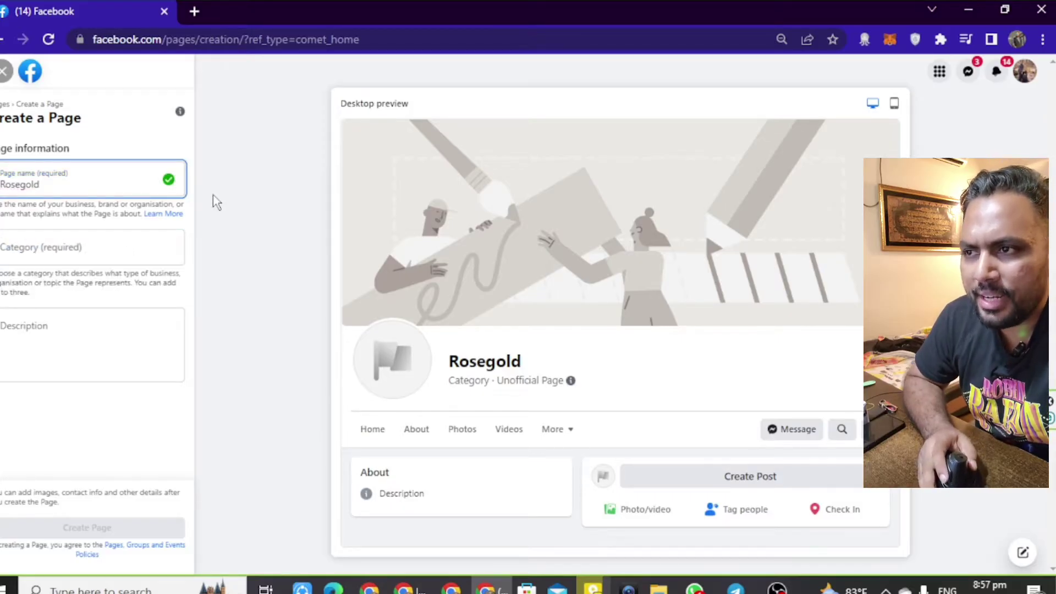
Search the category suggestions and choose Garden centre as the Page category.
left_click(73, 253)
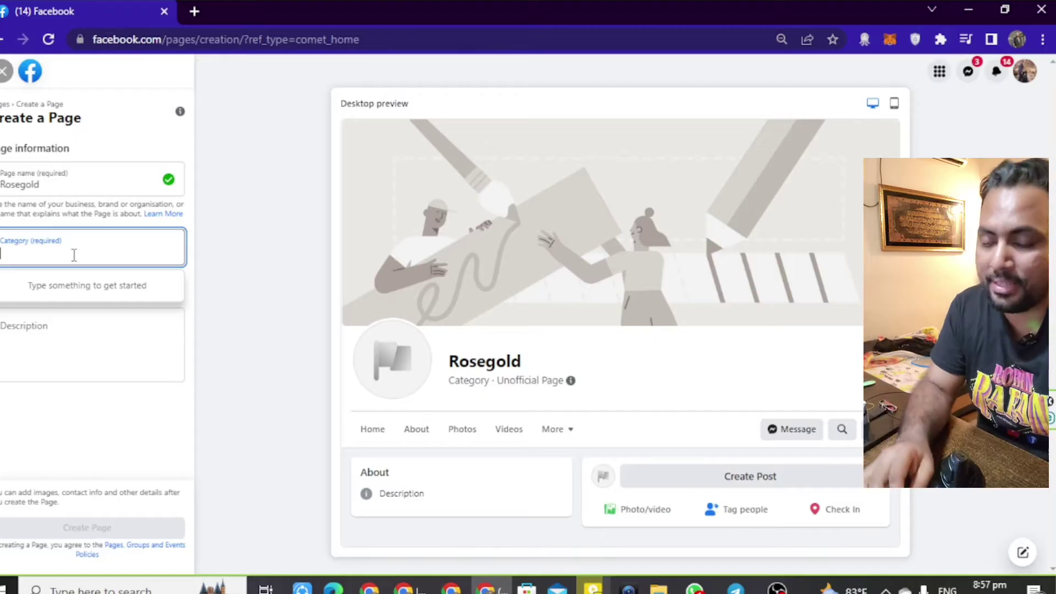
type("gar")
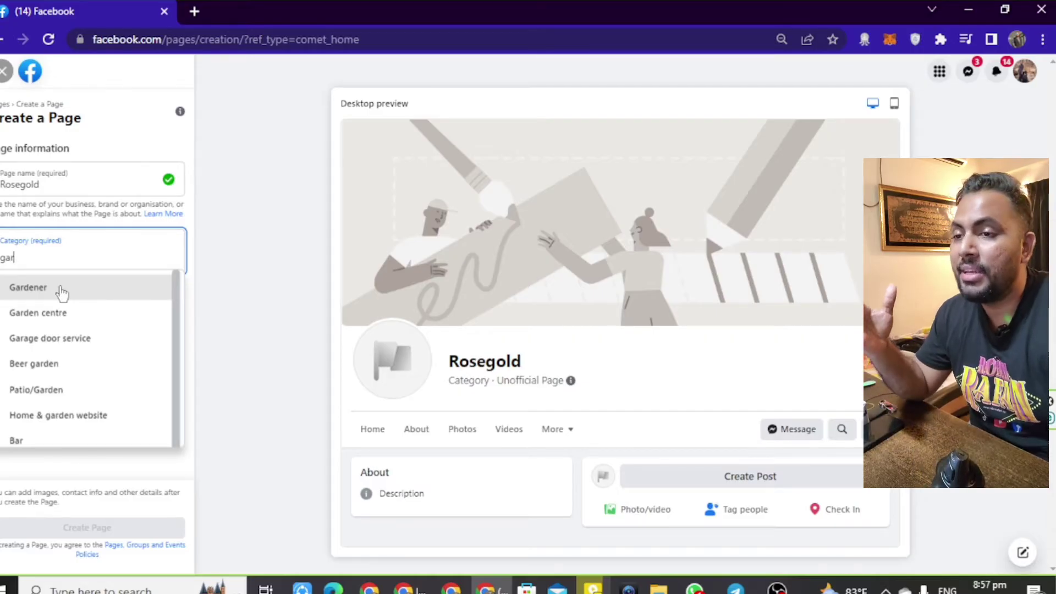
key("BackSpace")
key("BackSpace")
key("BackSpace")
type("t shirt")
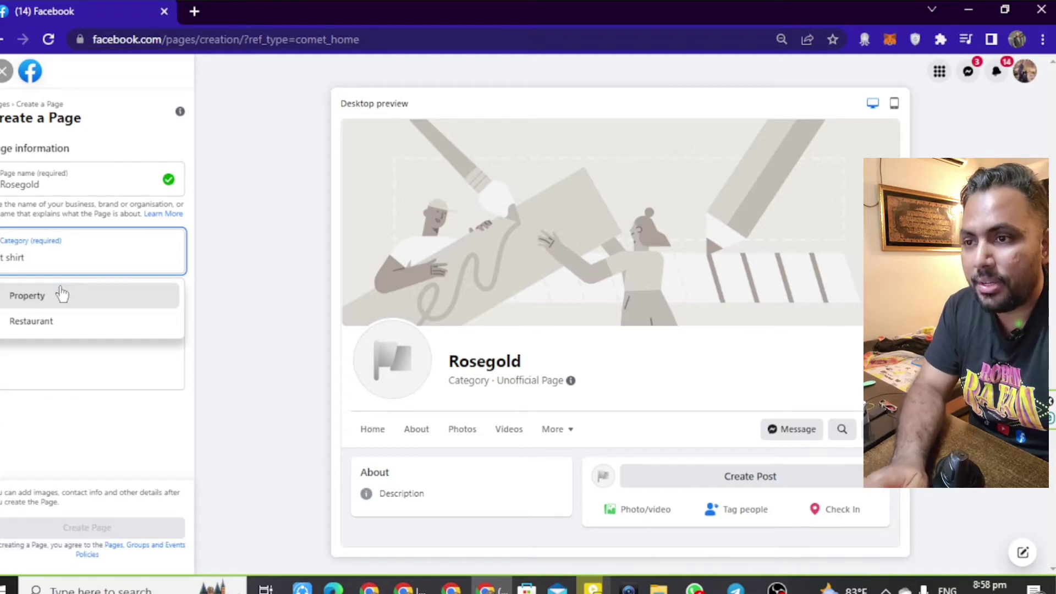
key("BackSpace")
key("BackSpace")
key("BackSpace")
key("BackSpace")
key("BackSpace")
key("BackSpace")
key("BackSpace")
type("clothin")
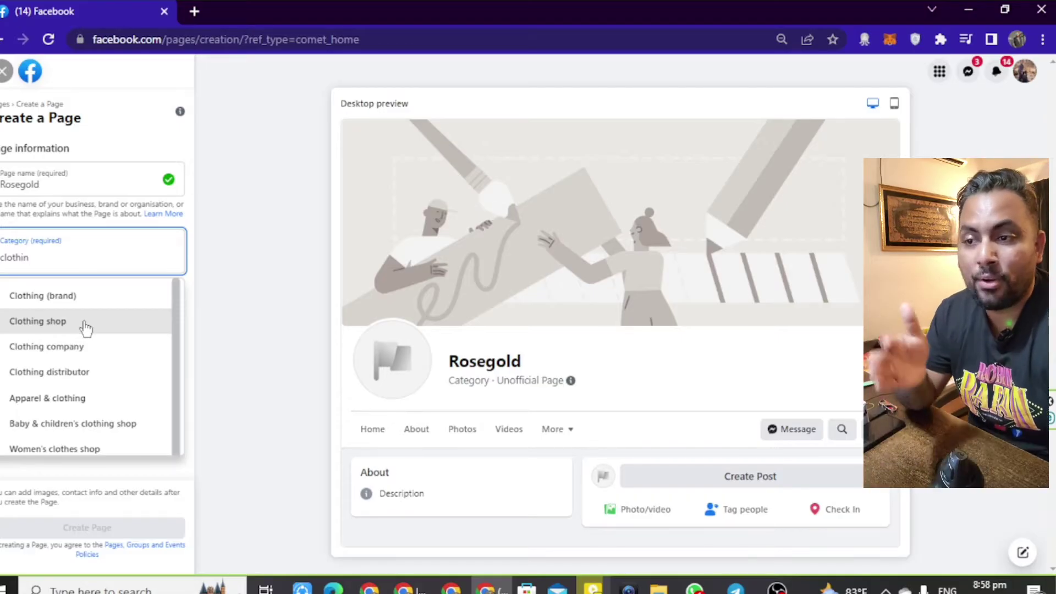
key("ctrl+a")
key("shift+Tab")
left_click(104, 257)
key("ctrl+a")
type("garede")
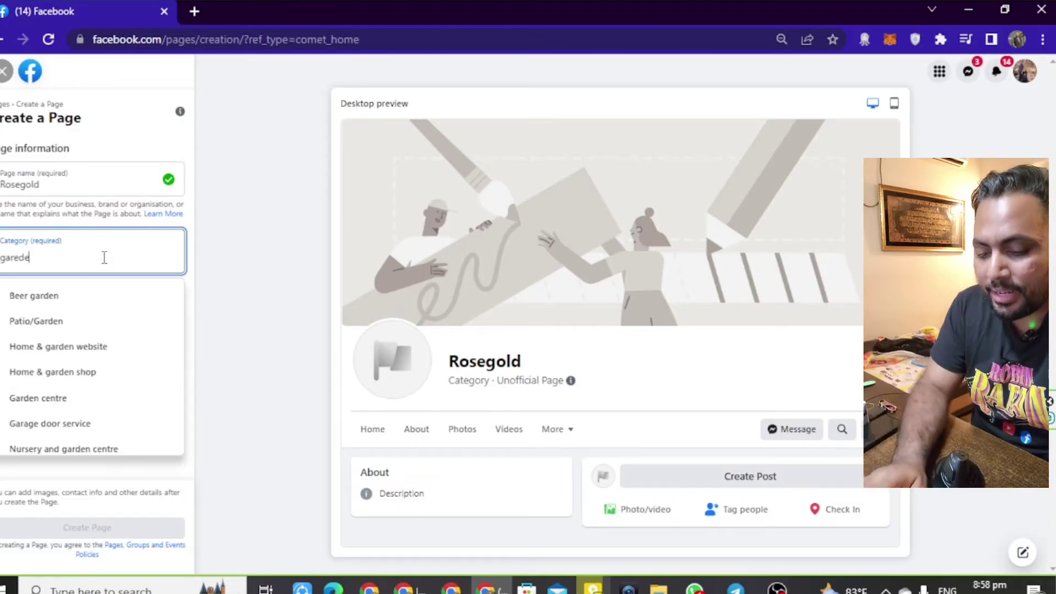
left_click(64, 401)
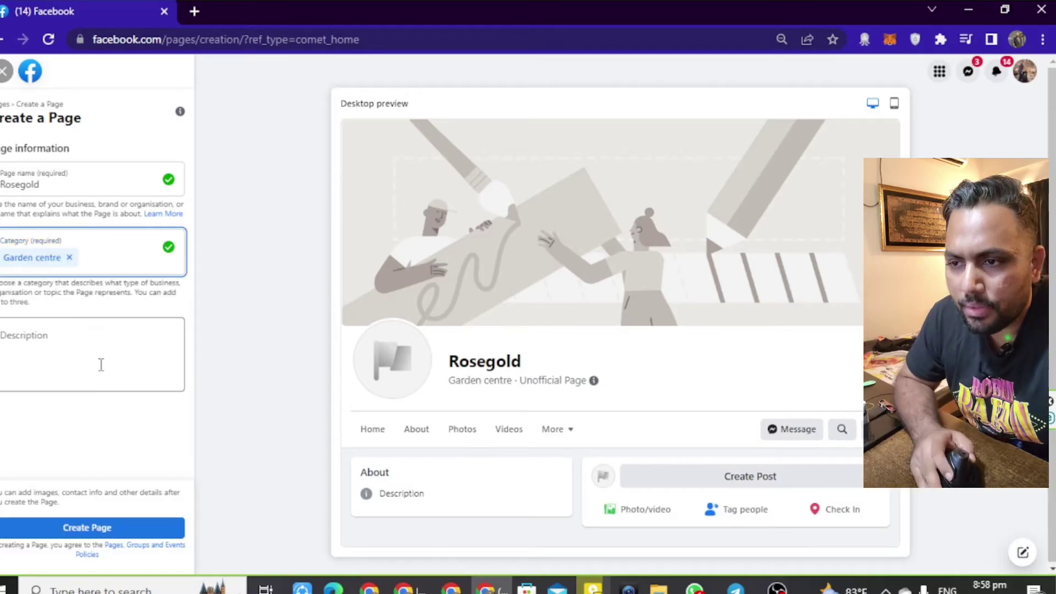
Add the description 'I want to show how to make plants healthy' and create the Page.
left_click(80, 358)
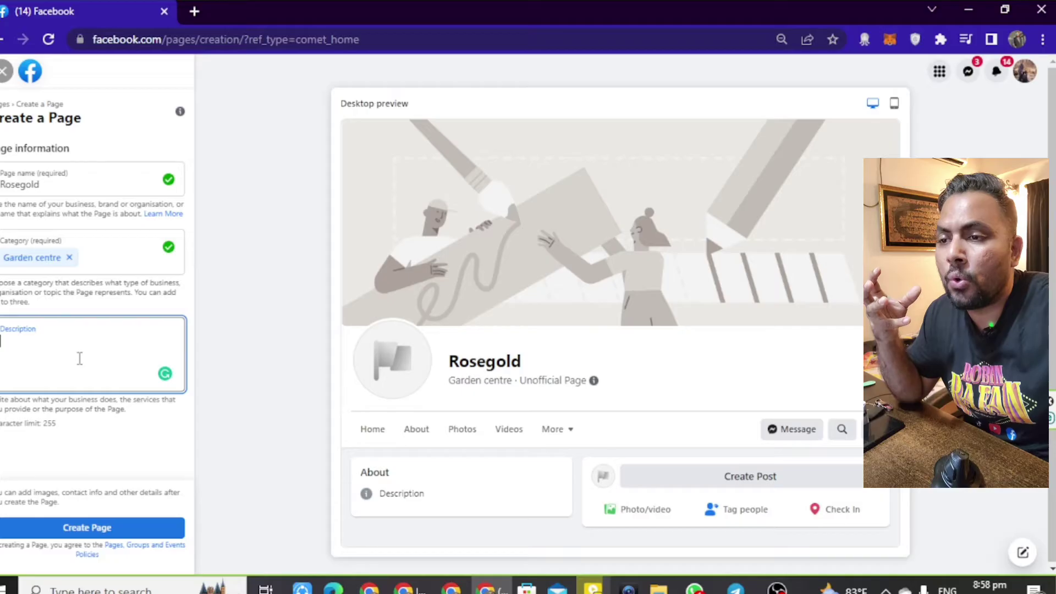
type("I want to show to m")
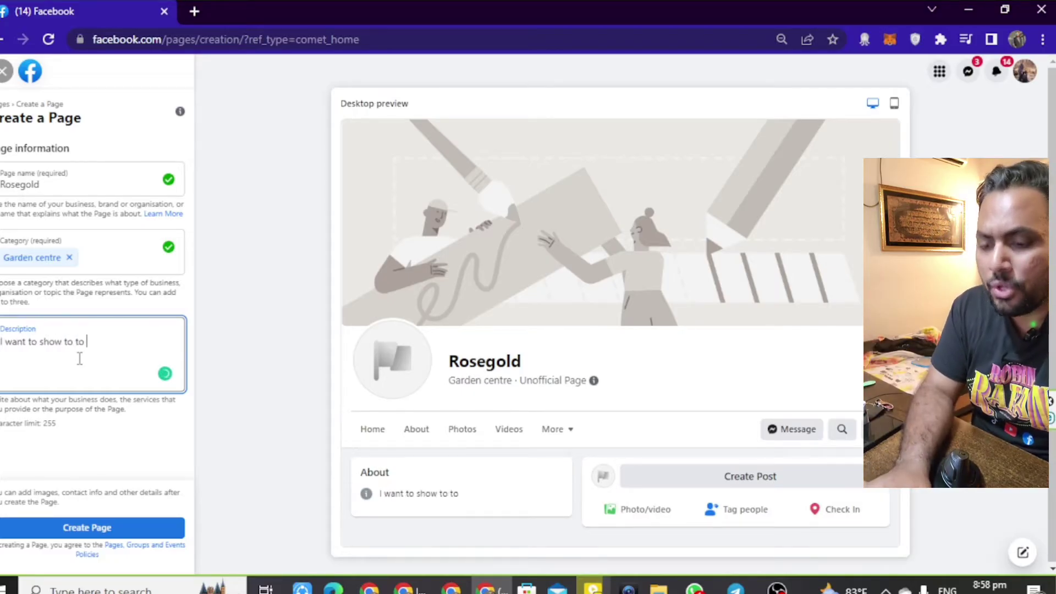
key("BackSpace")
type("how to ")
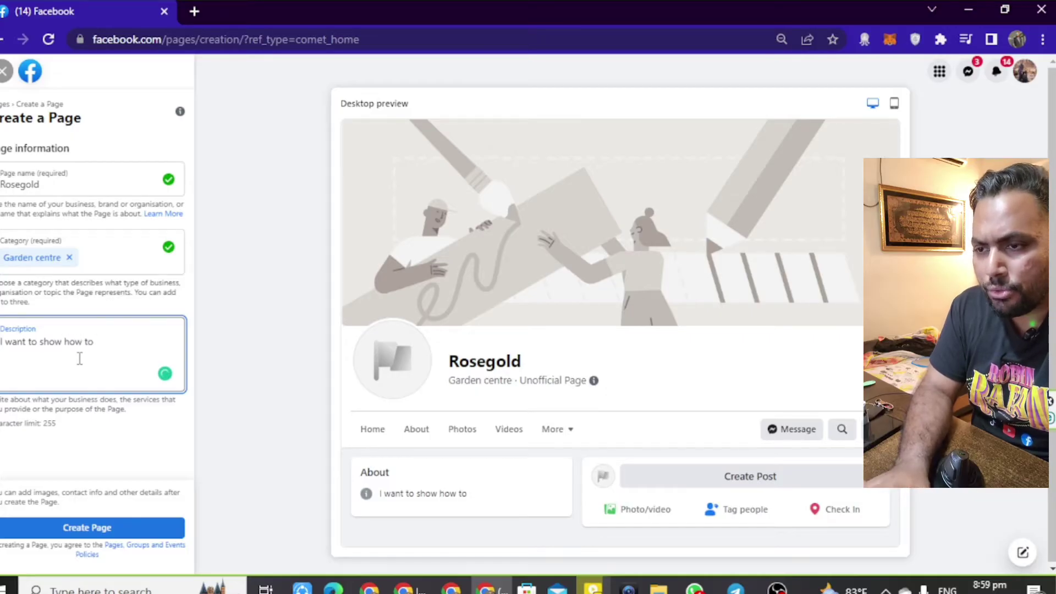
type("make pla")
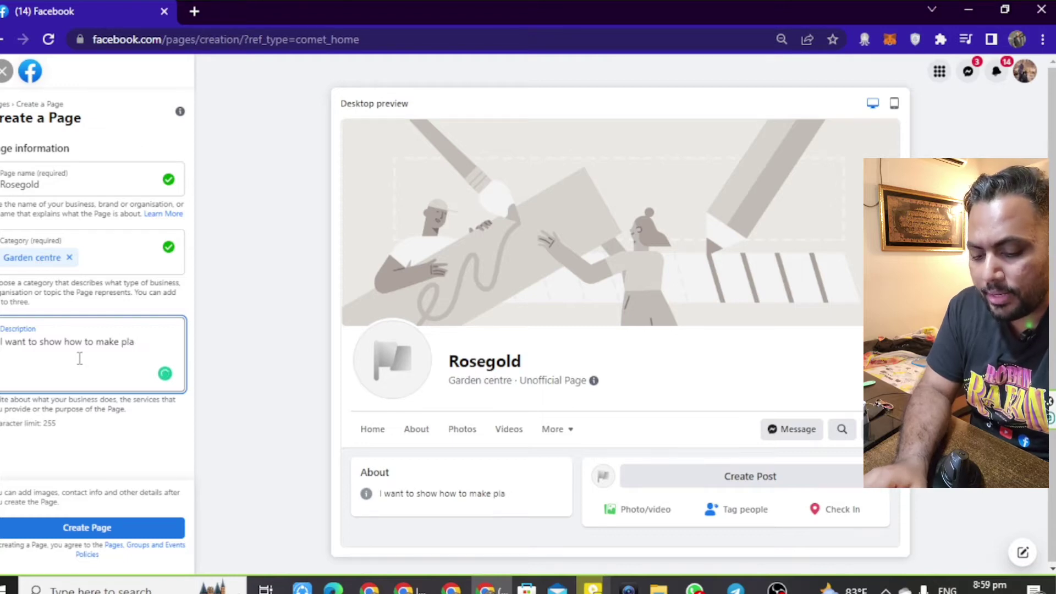
key("BackSpace")
type("ants healthy")
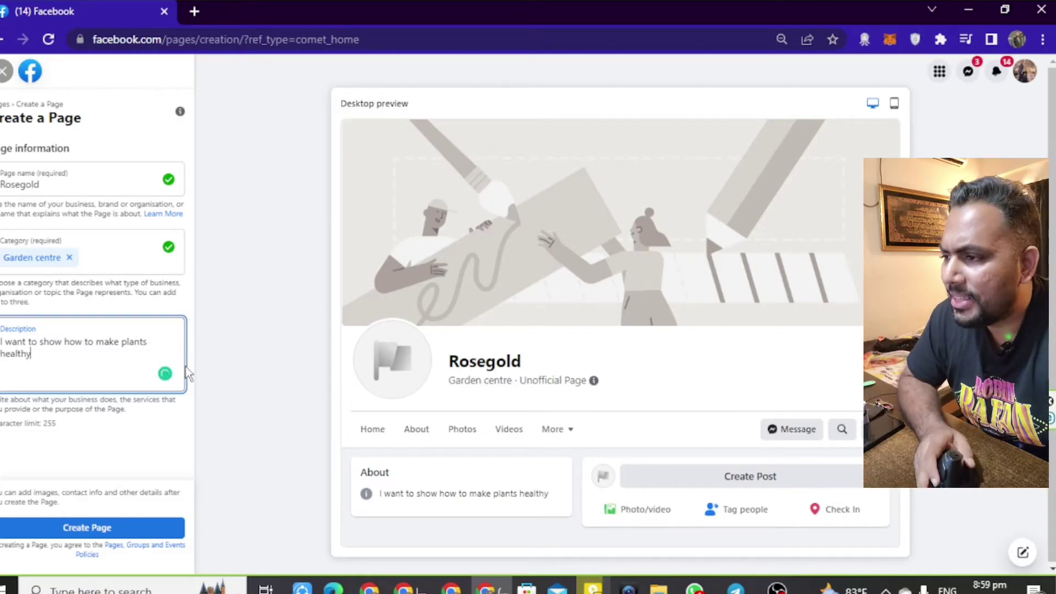
left_click(97, 536)
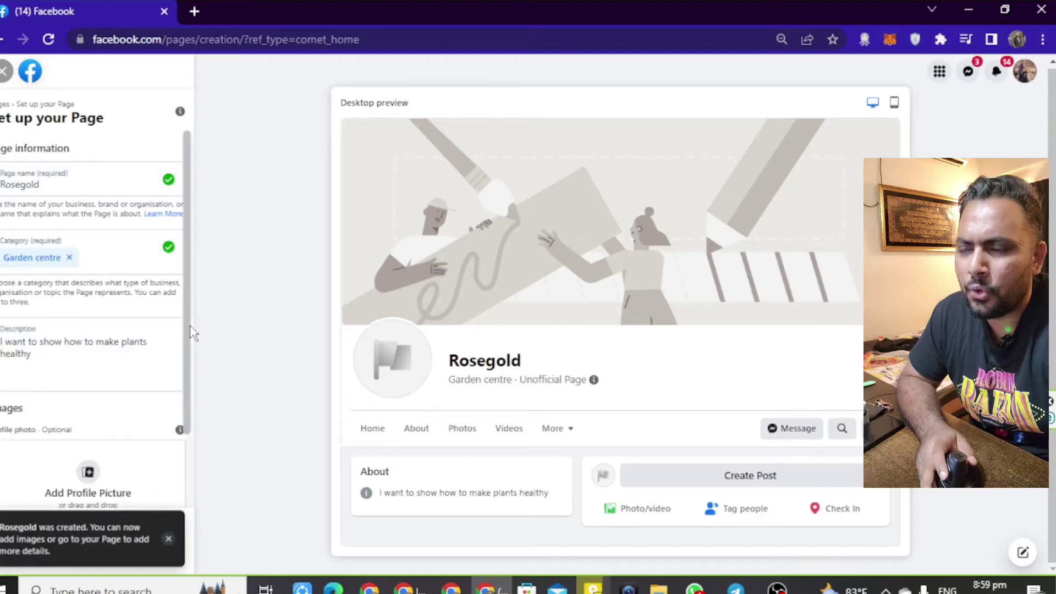
Review the Set up your Page options, then open a new browser tab and enter 'canva'.
scroll(157, 407, "down", 3)
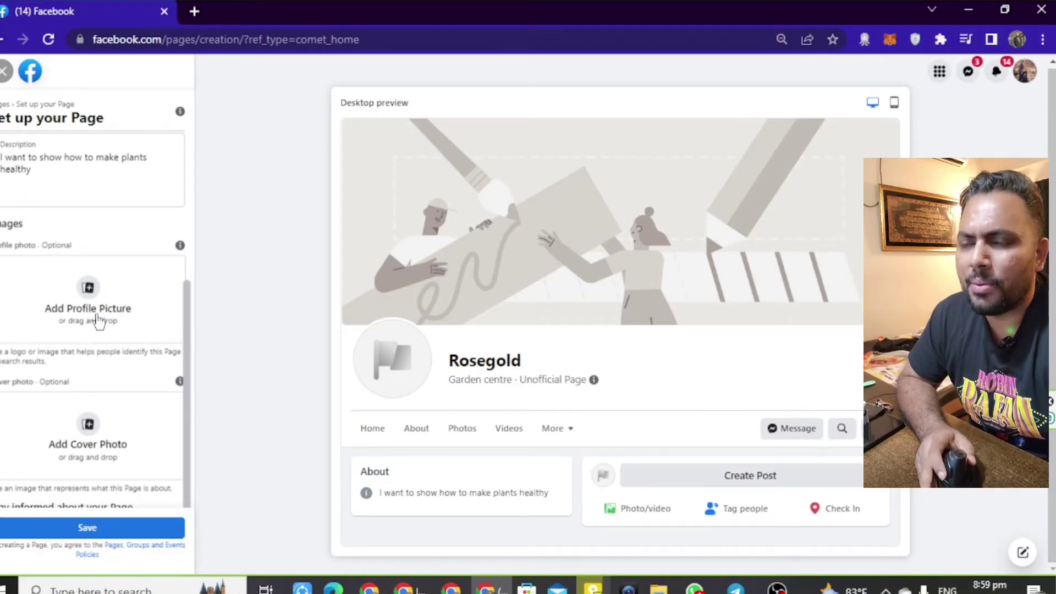
scroll(79, 453, "down", 3)
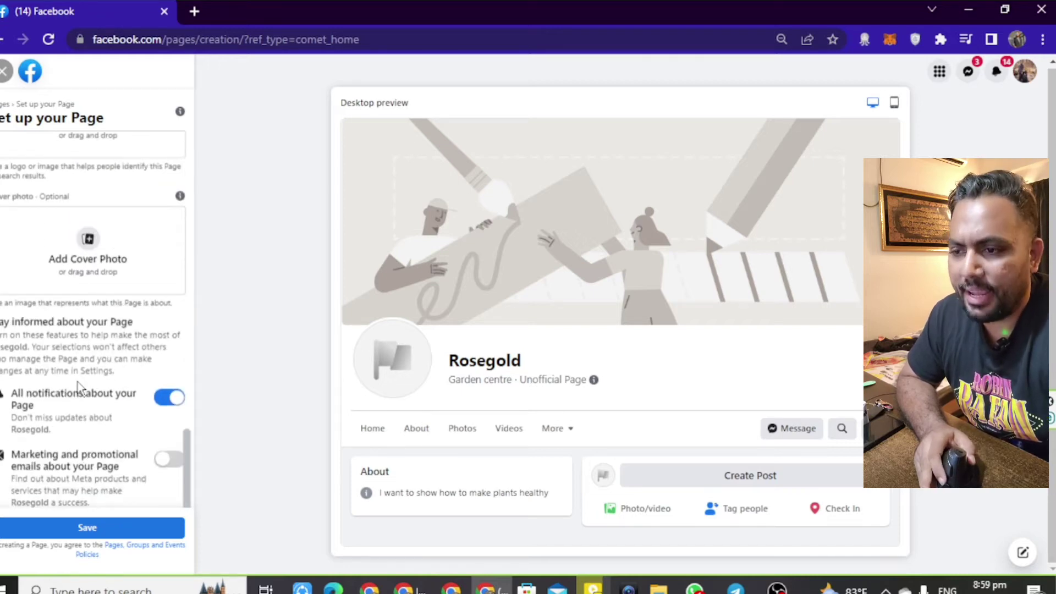
scroll(79, 386, "up", 3)
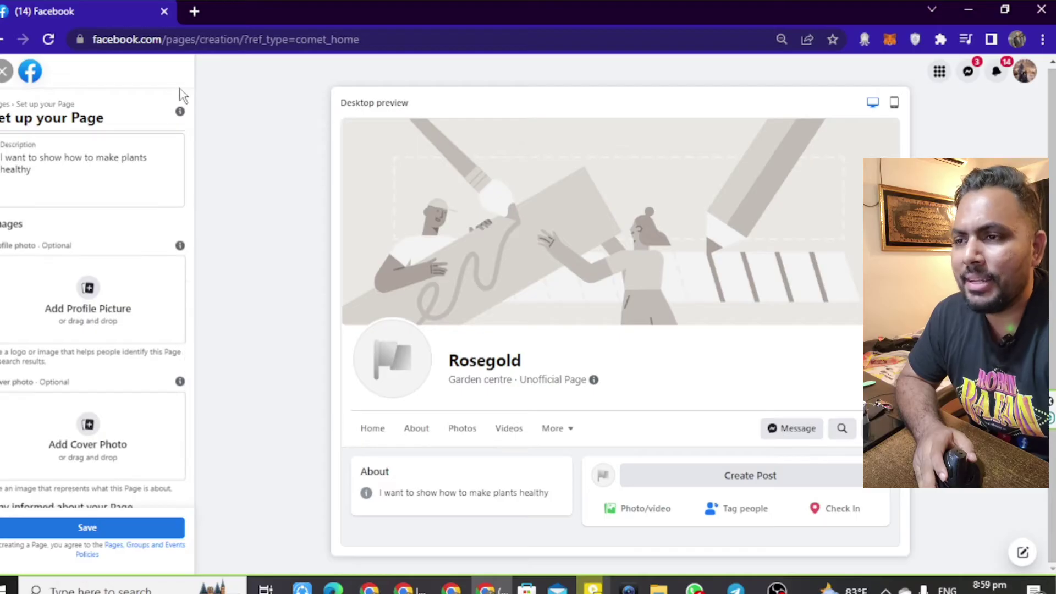
left_click(192, 11)
type("c")
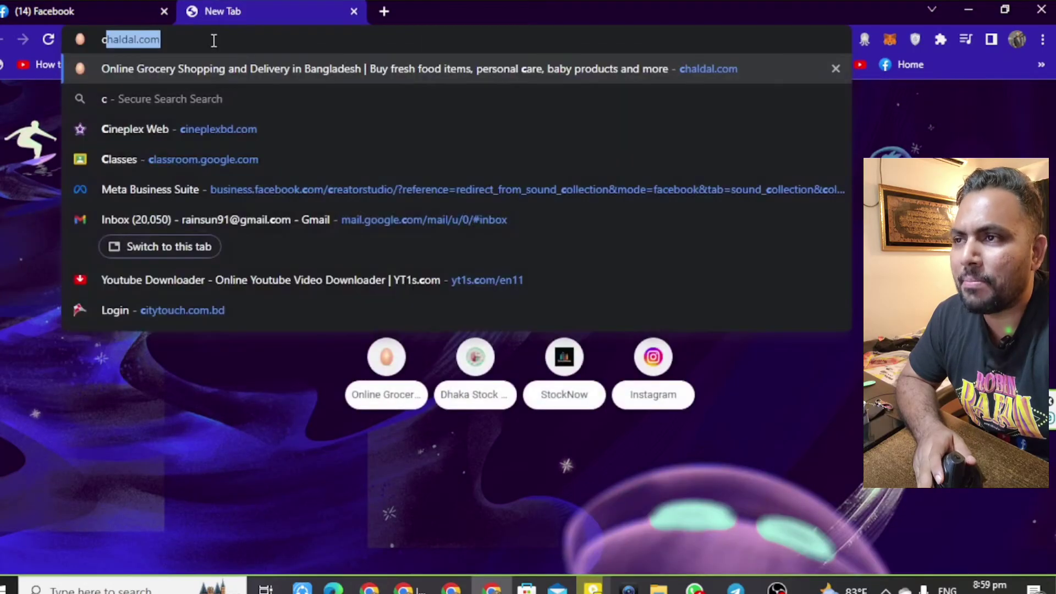
type("anva")
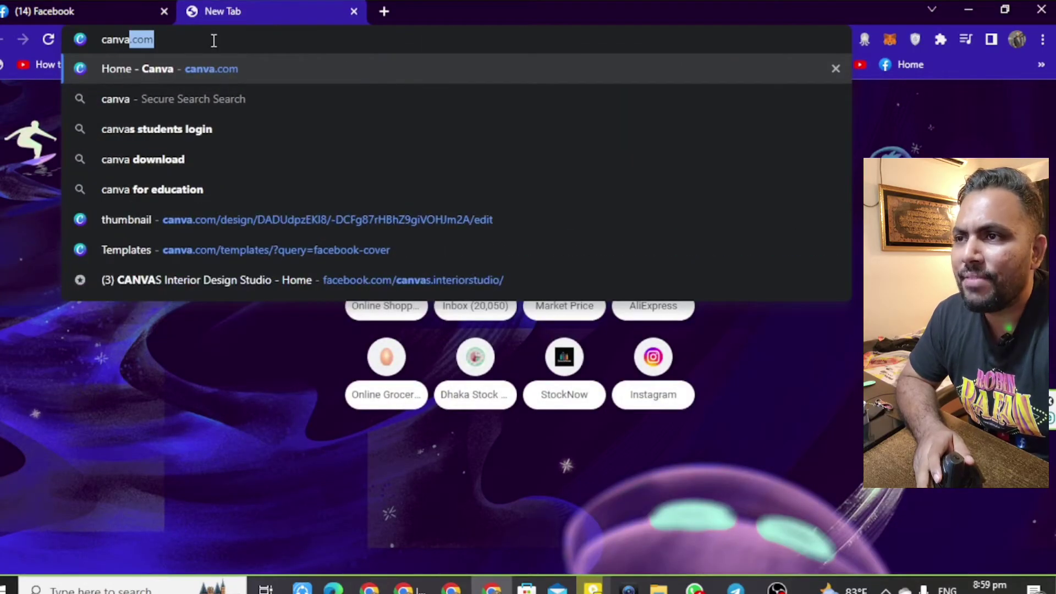
Go to Canva and show all templates for the search 'facebook cover'.
left_click(225, 72)
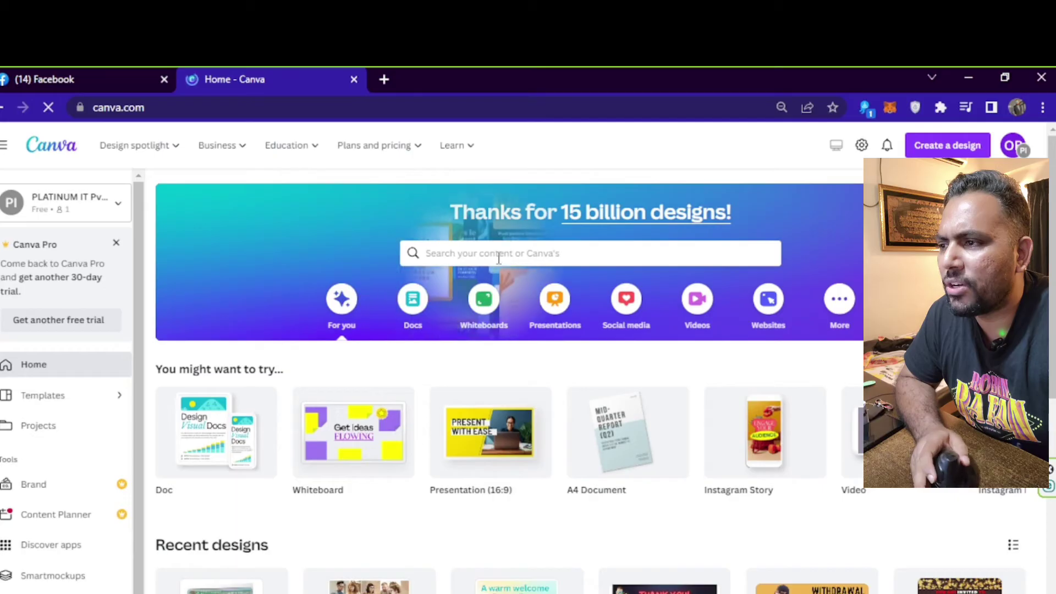
left_click(499, 254)
type("facebook co")
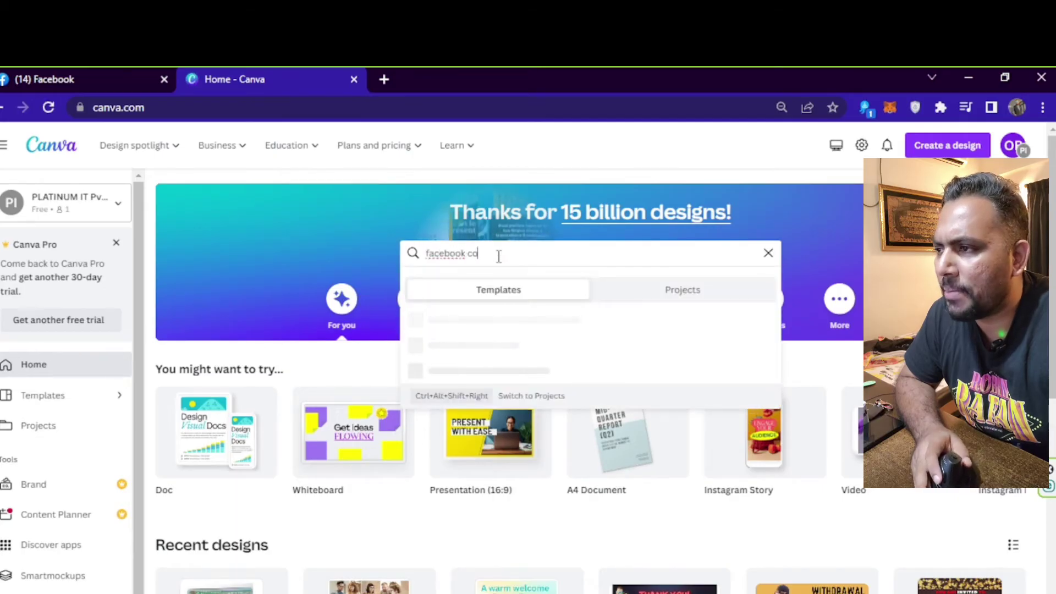
type("ver")
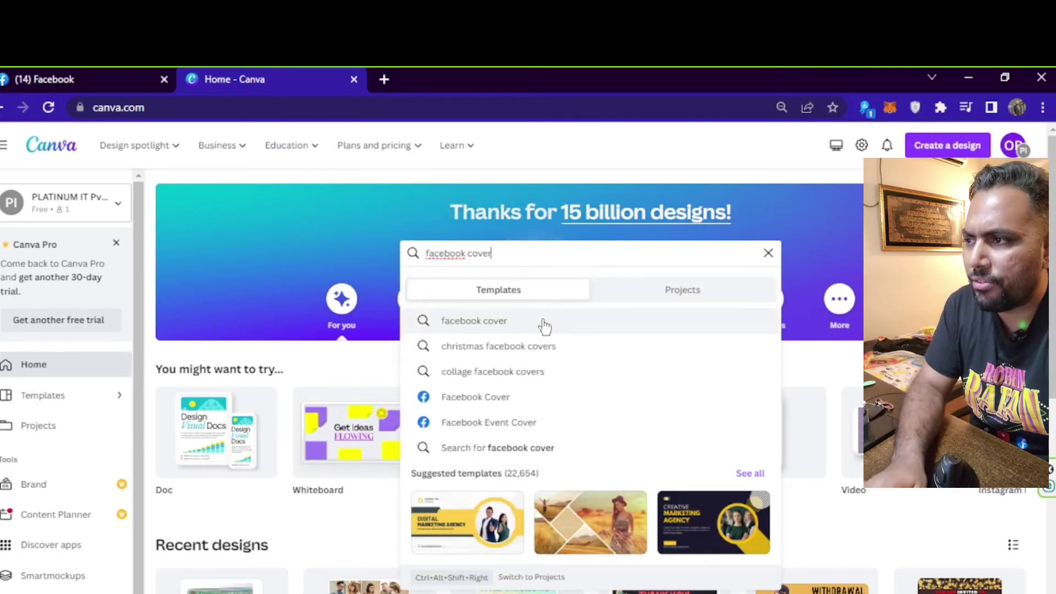
left_click(535, 396)
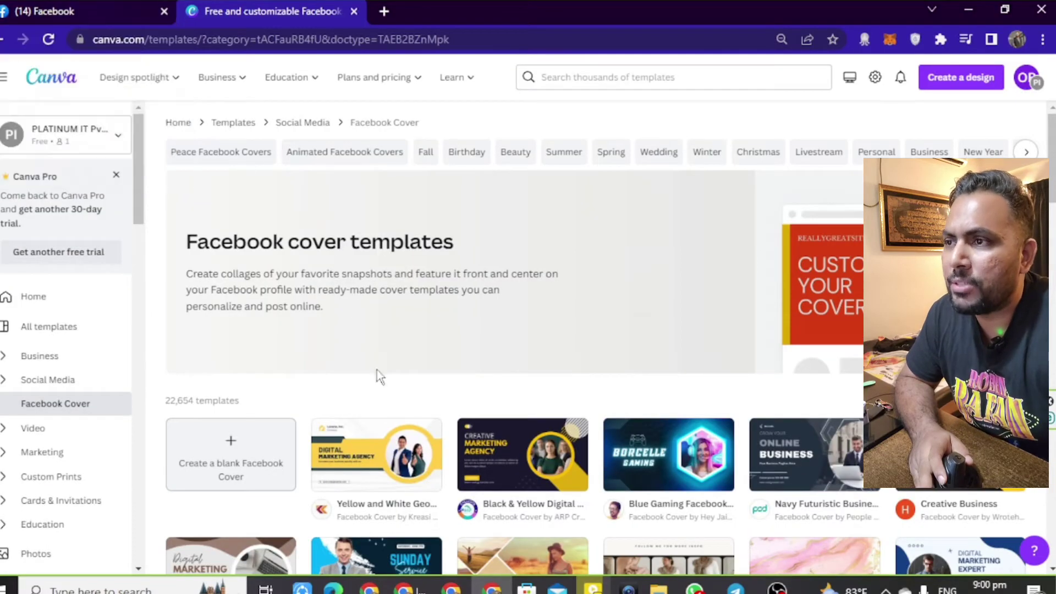
Preview the Yellow and White Geometric Business cover, then return to the Facebook tab.
left_click(393, 473)
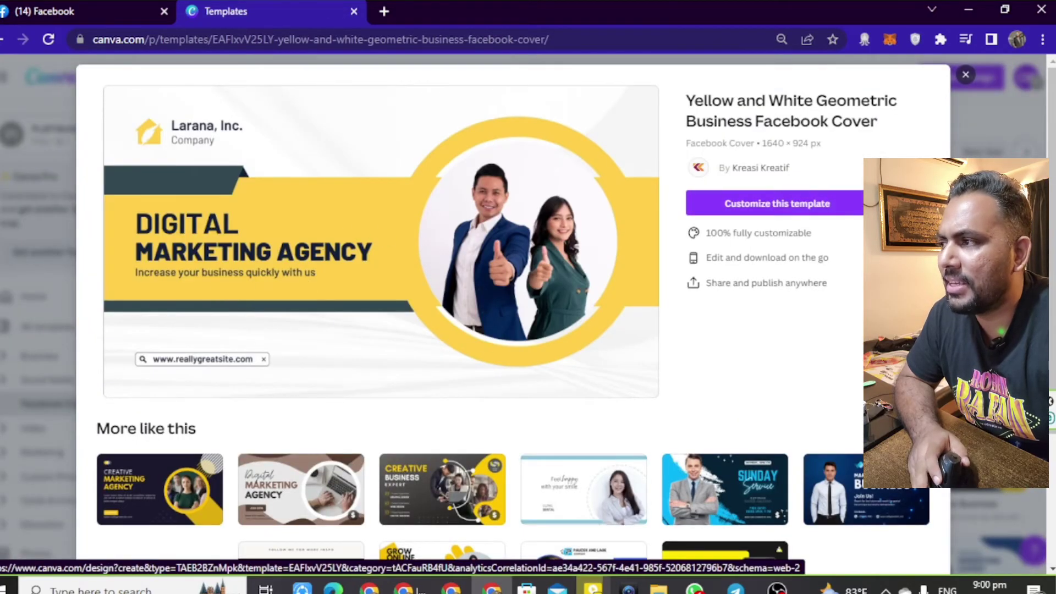
key("Escape")
left_click(113, 11)
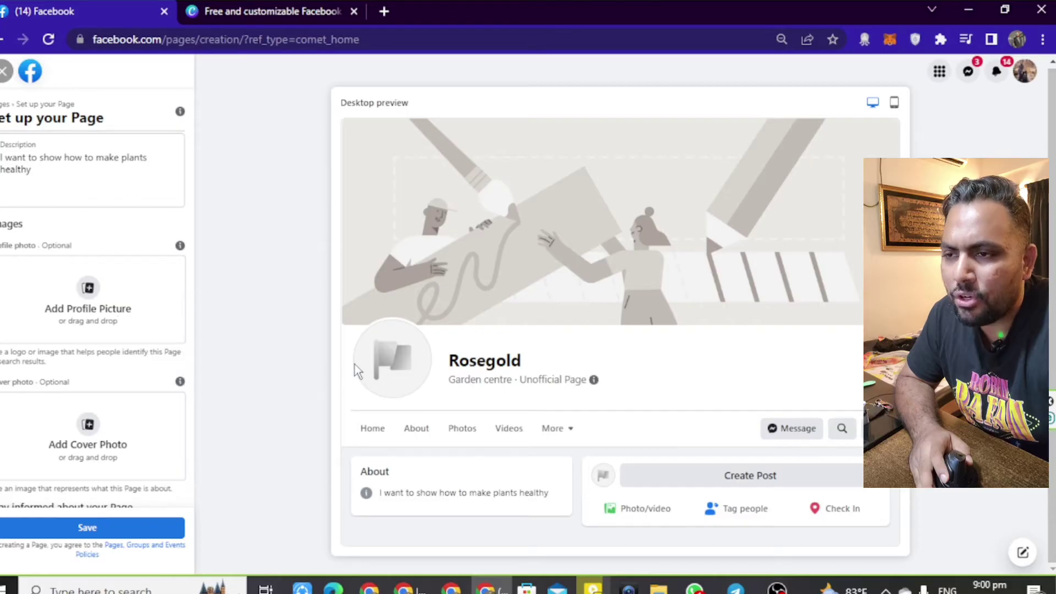
left_click(77, 295)
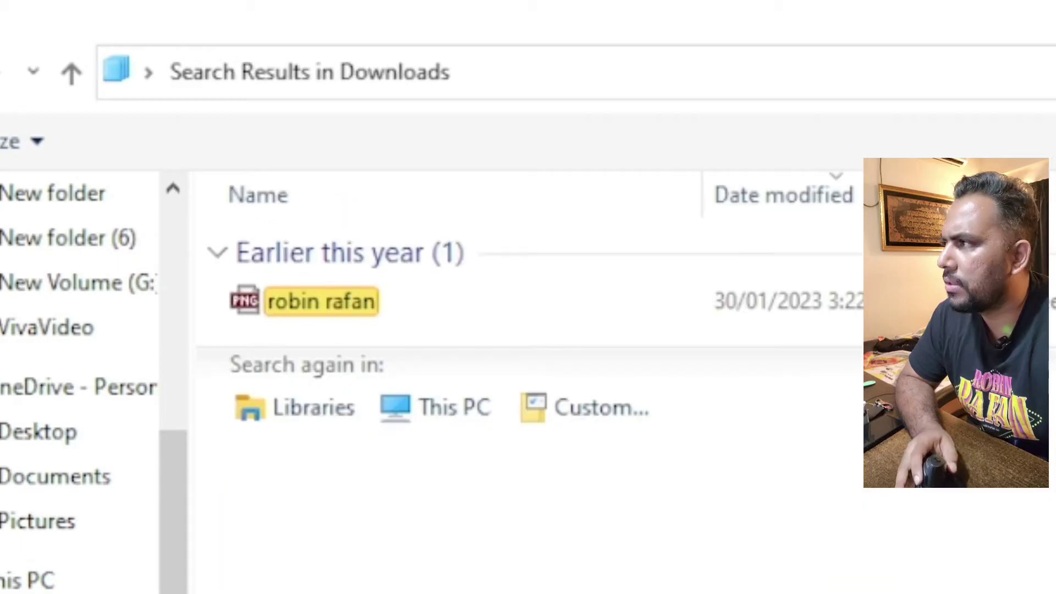
double_click(354, 302)
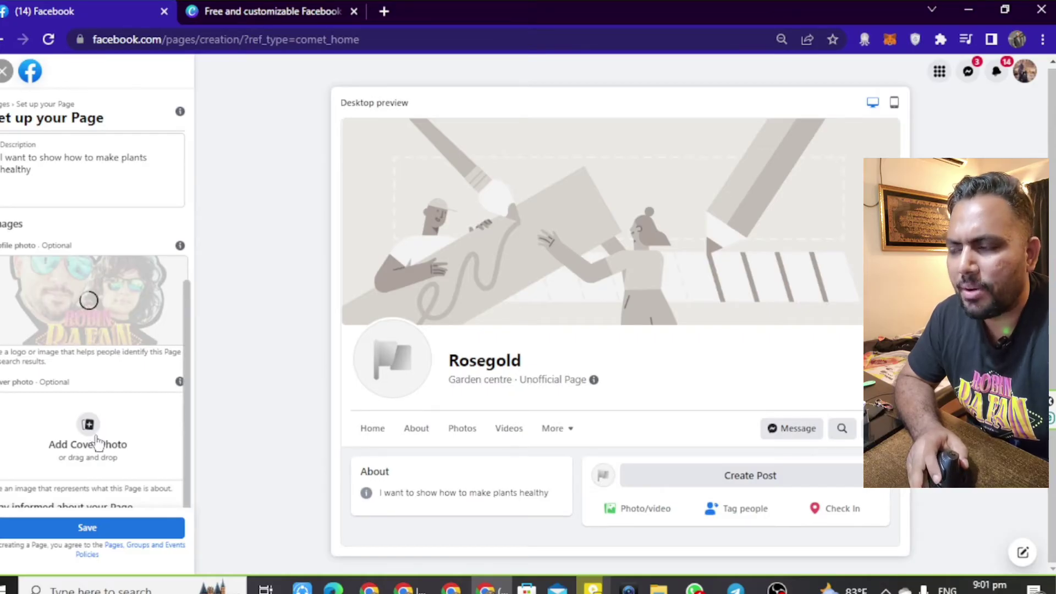
scroll(116, 445, "down", 3)
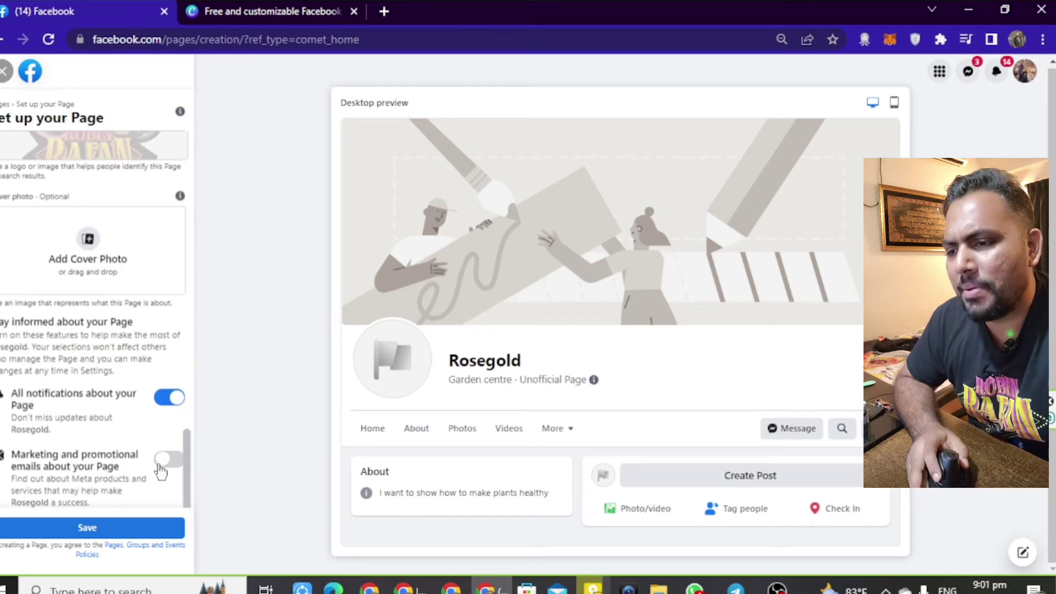
Save the Page setup and leave the WhatsApp connection prompt without connecting.
left_click(97, 529)
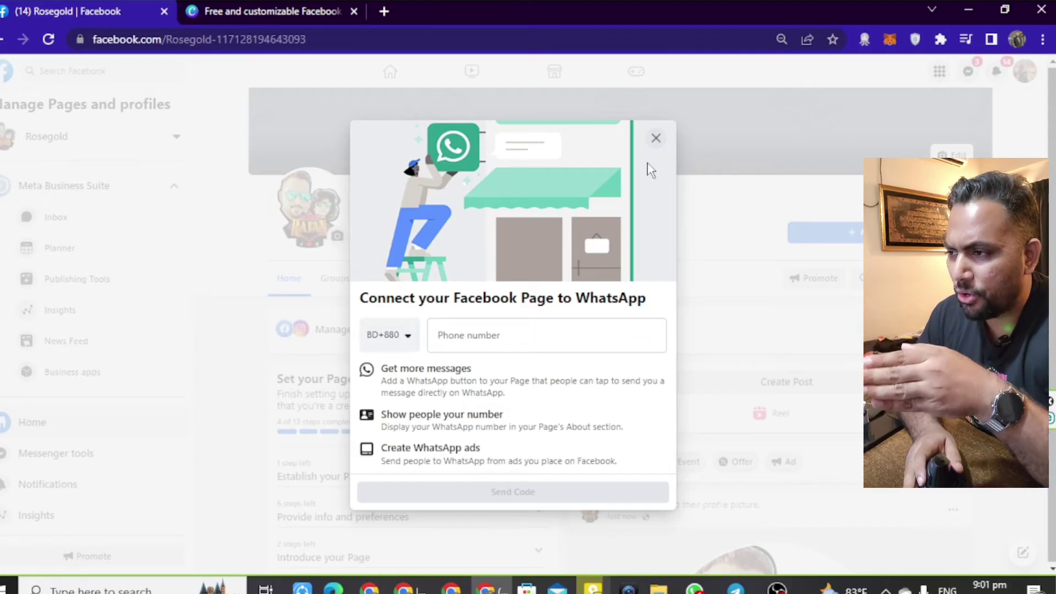
left_click(654, 141)
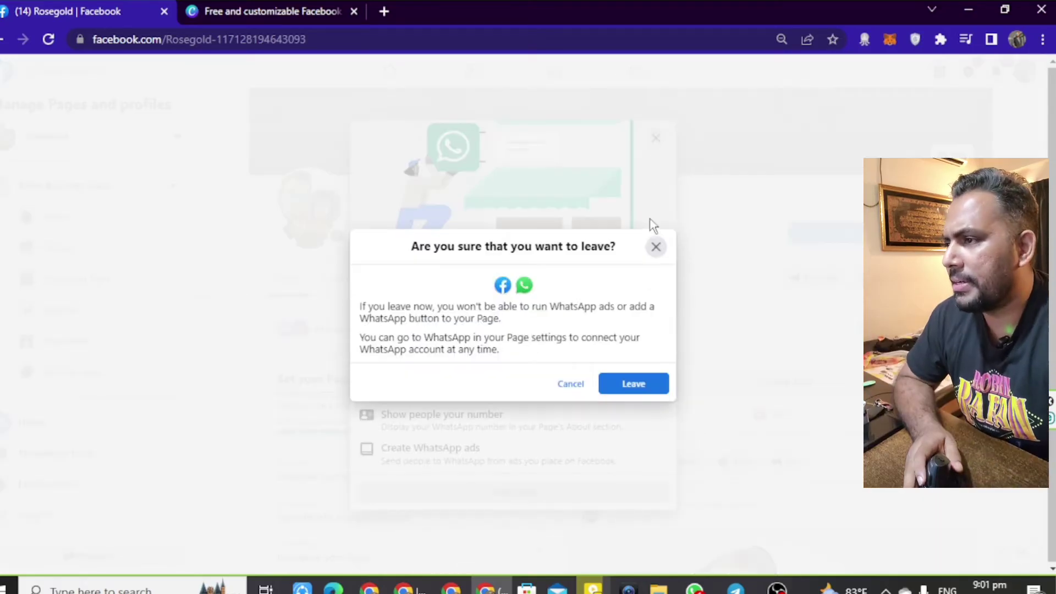
left_click(632, 387)
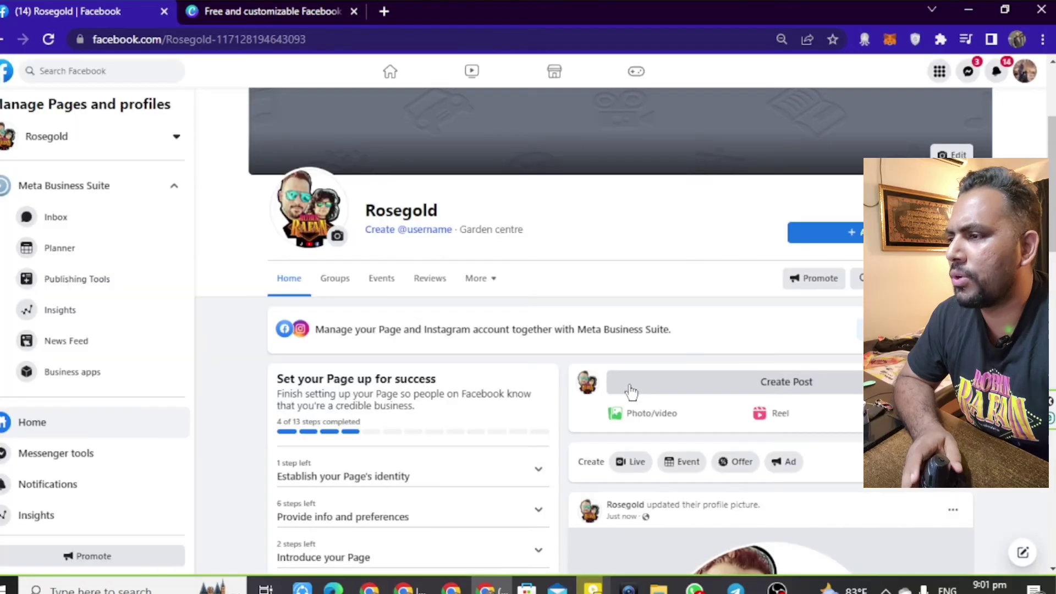
Create the Page username rosegoldbd and close the confirmation.
left_click(423, 233)
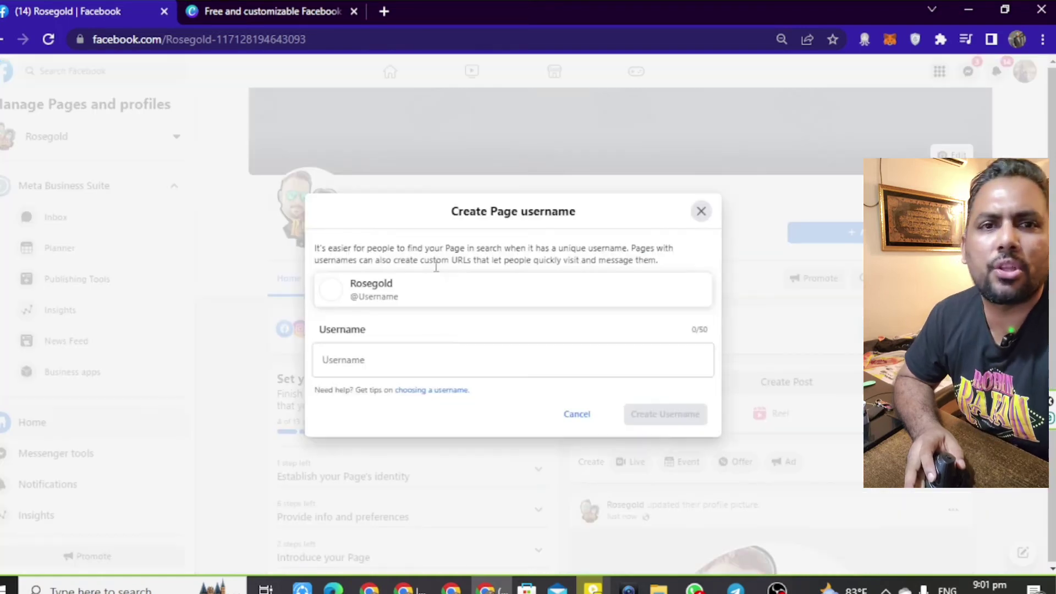
left_click(412, 352)
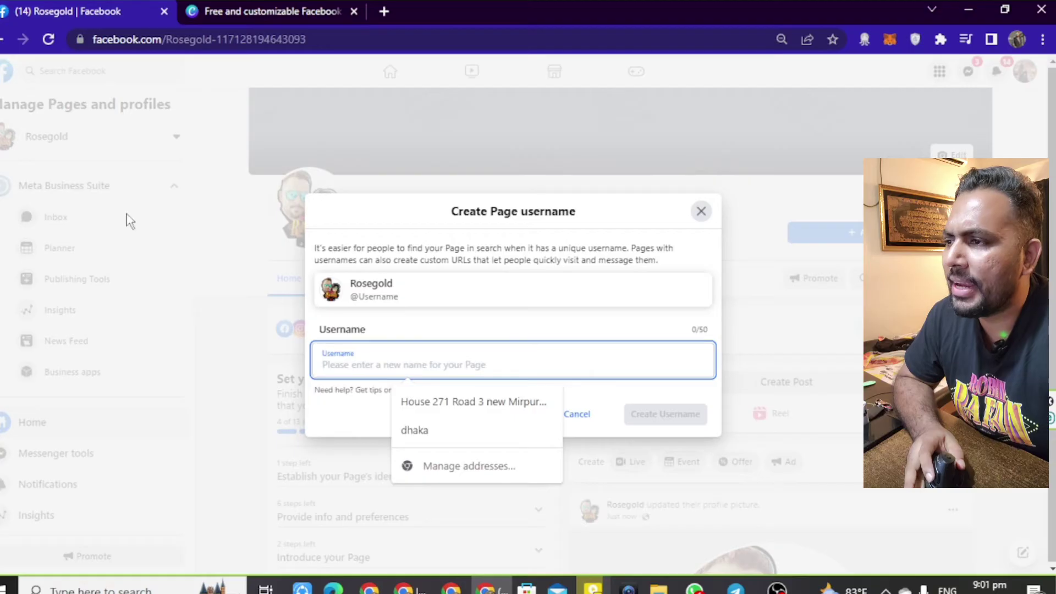
type("rosegold")
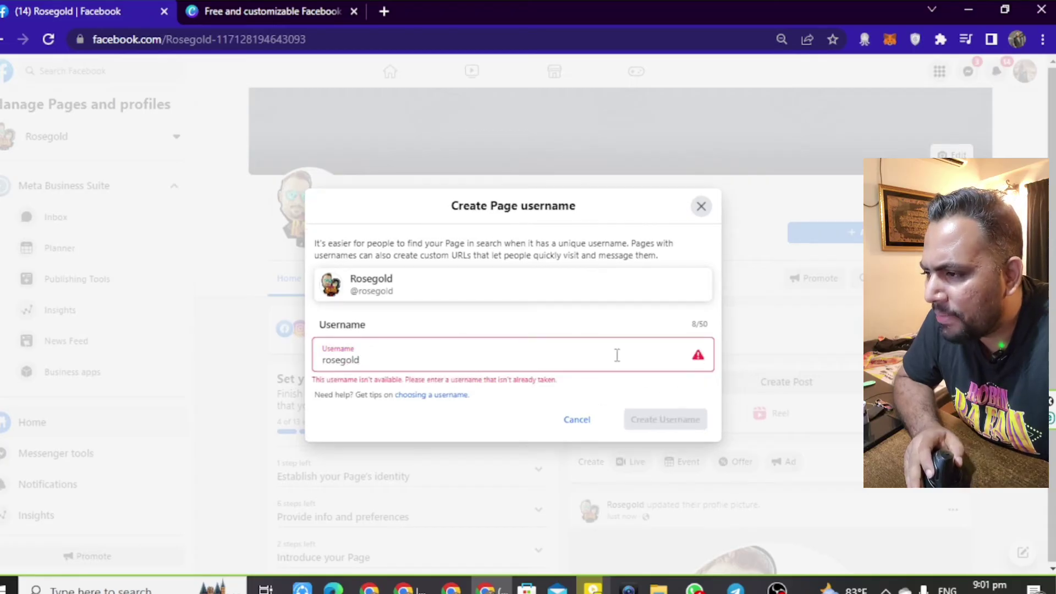
left_click(583, 355)
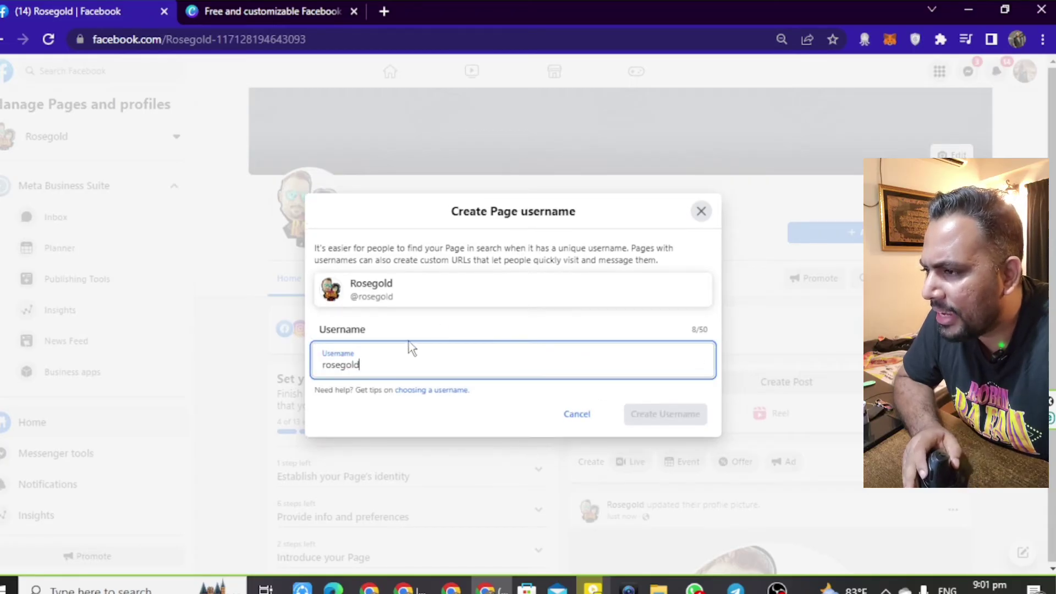
type("bd")
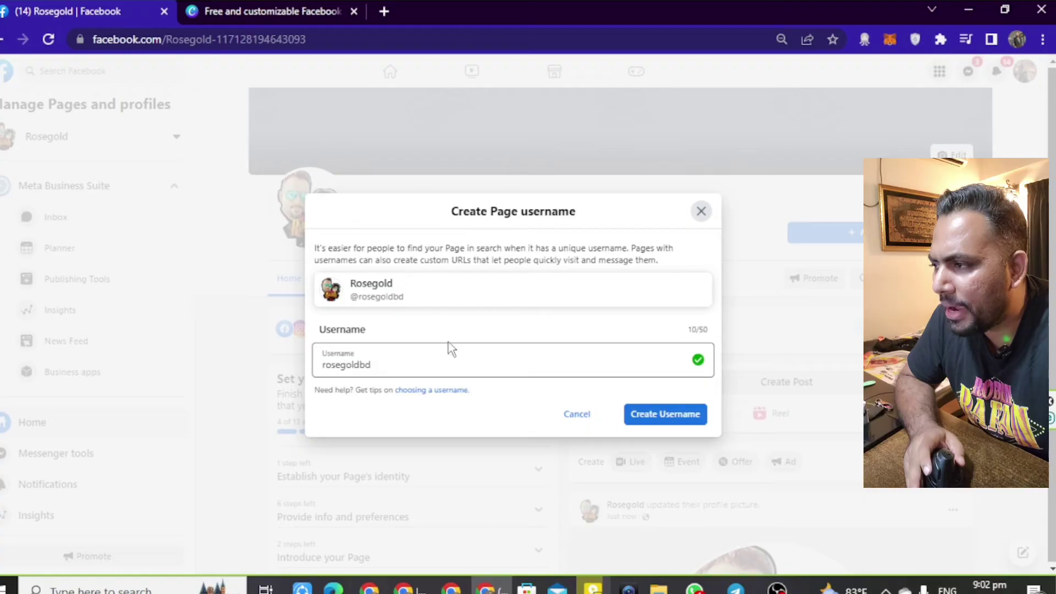
left_click(659, 412)
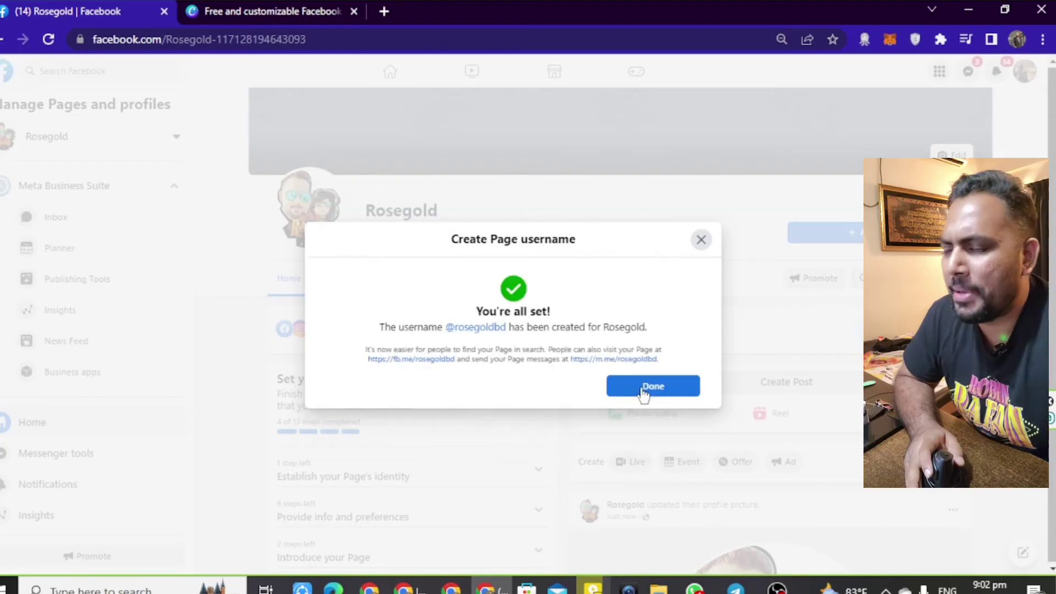
left_click(639, 386)
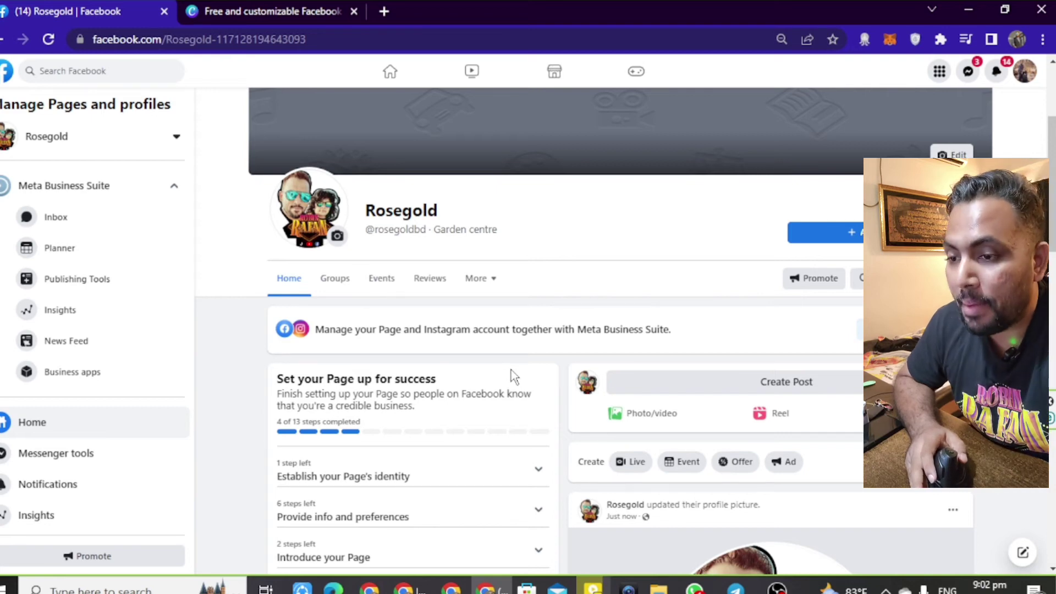
Open Meta Business Suite's Business apps, then the Monetisation overview for Rosegold.
scroll(129, 368, "down", 3)
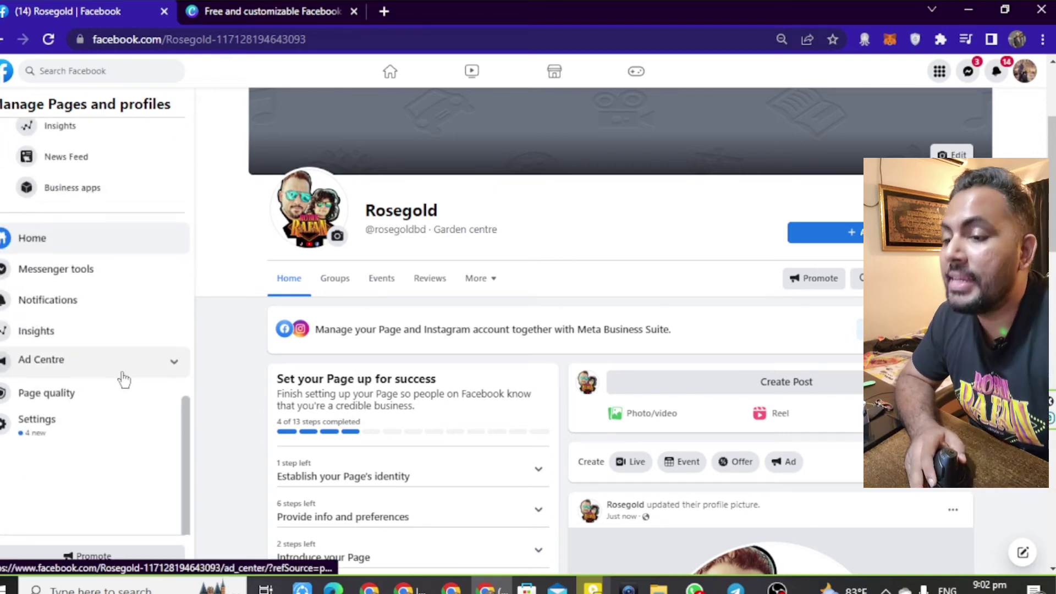
left_click(84, 427)
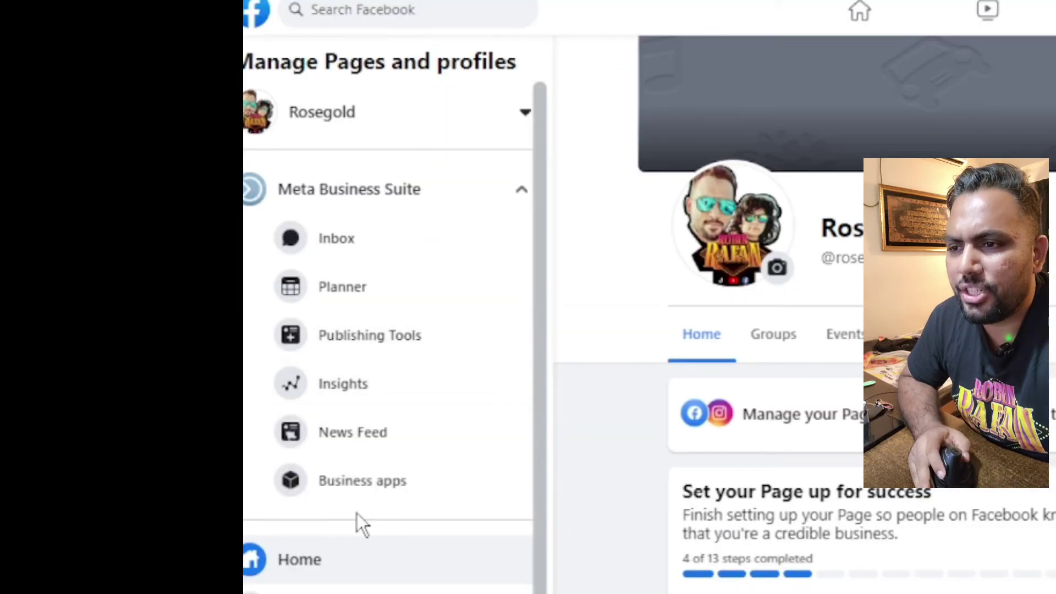
left_click(427, 457)
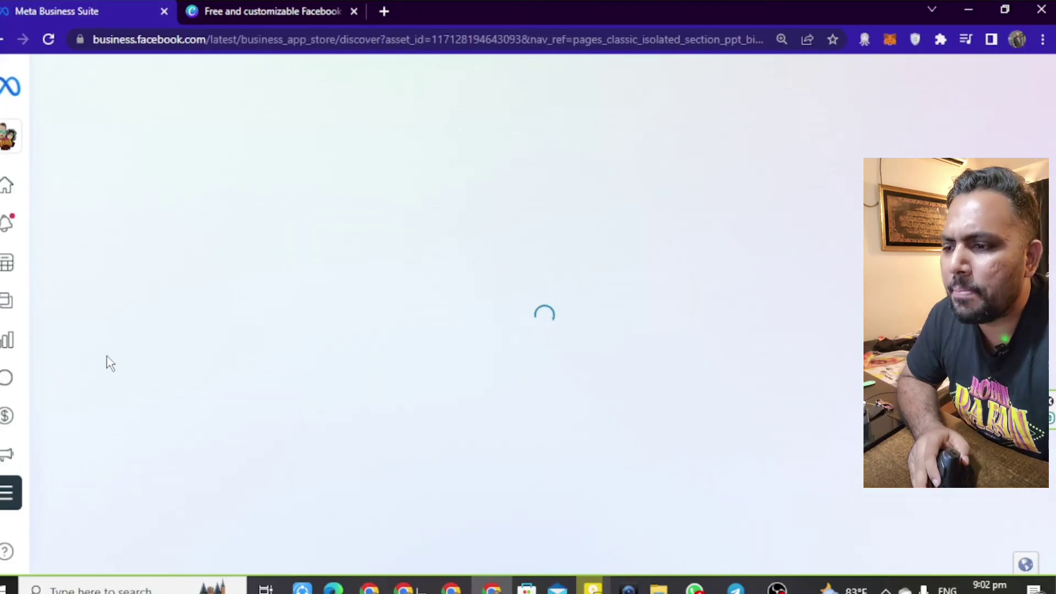
scroll(269, 423, "down", 1)
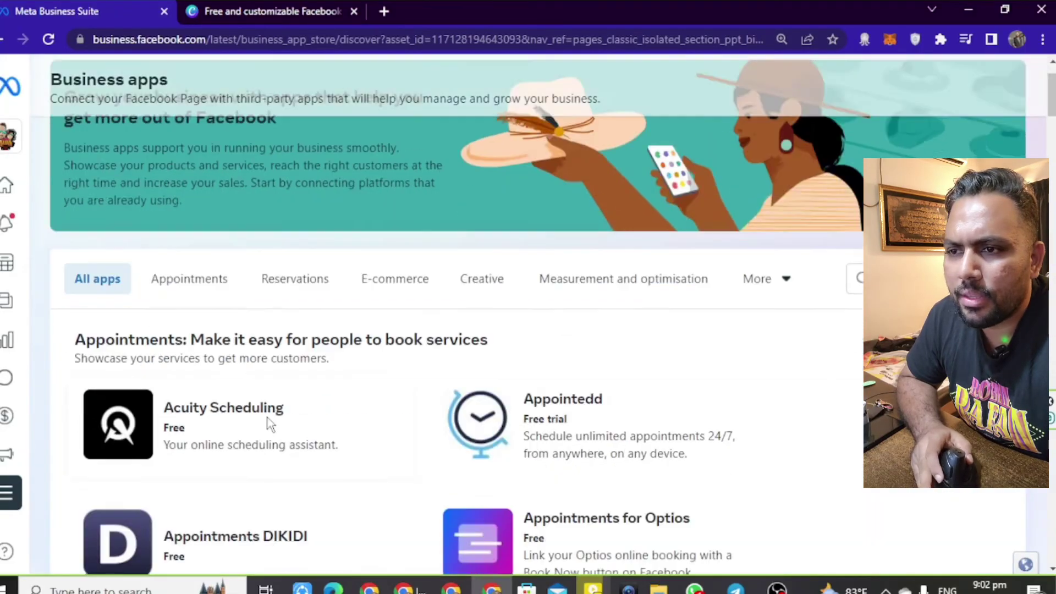
scroll(270, 423, "down", 2)
scroll(132, 407, "up", 3)
mouse_move(11, 352)
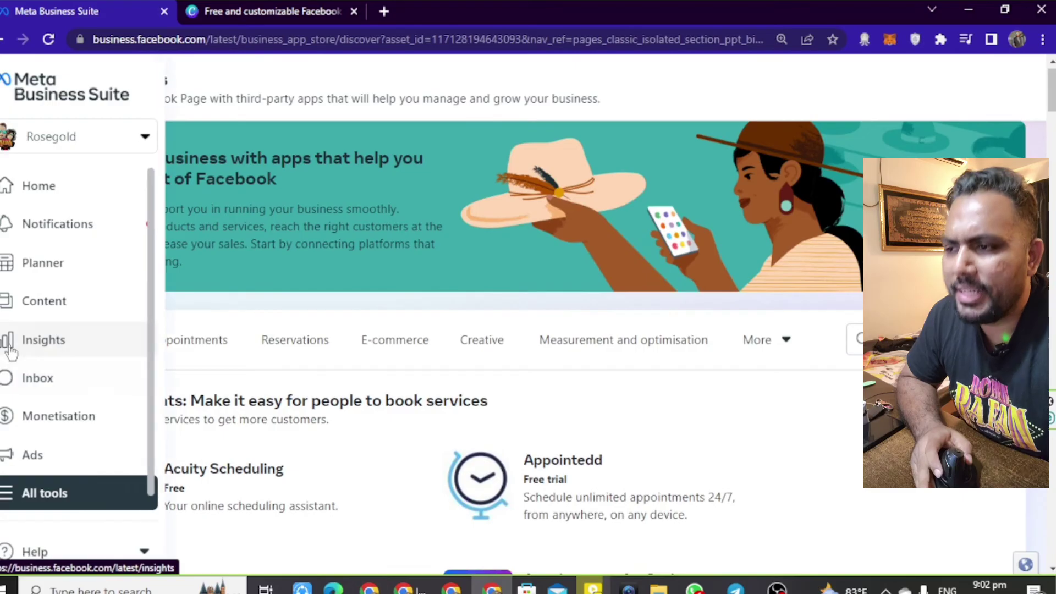
left_click(68, 418)
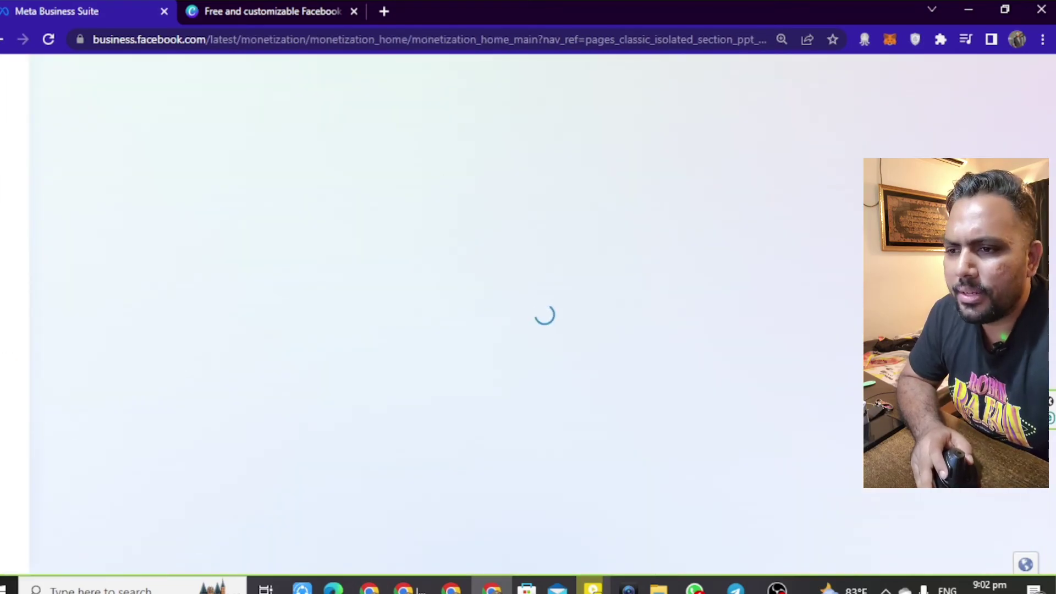
mouse_move(55, 369)
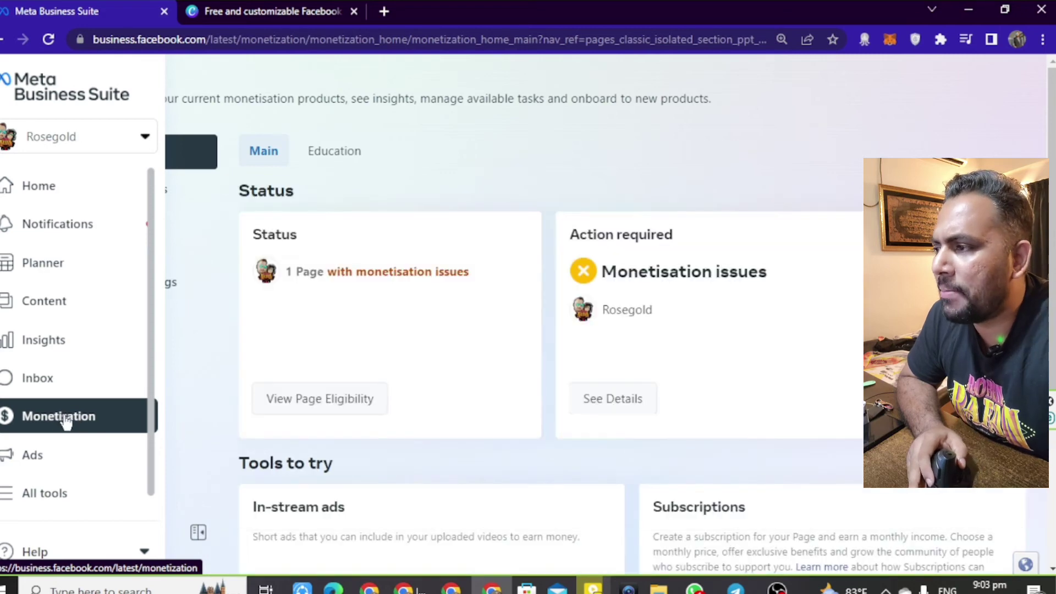
scroll(491, 407, "down", 3)
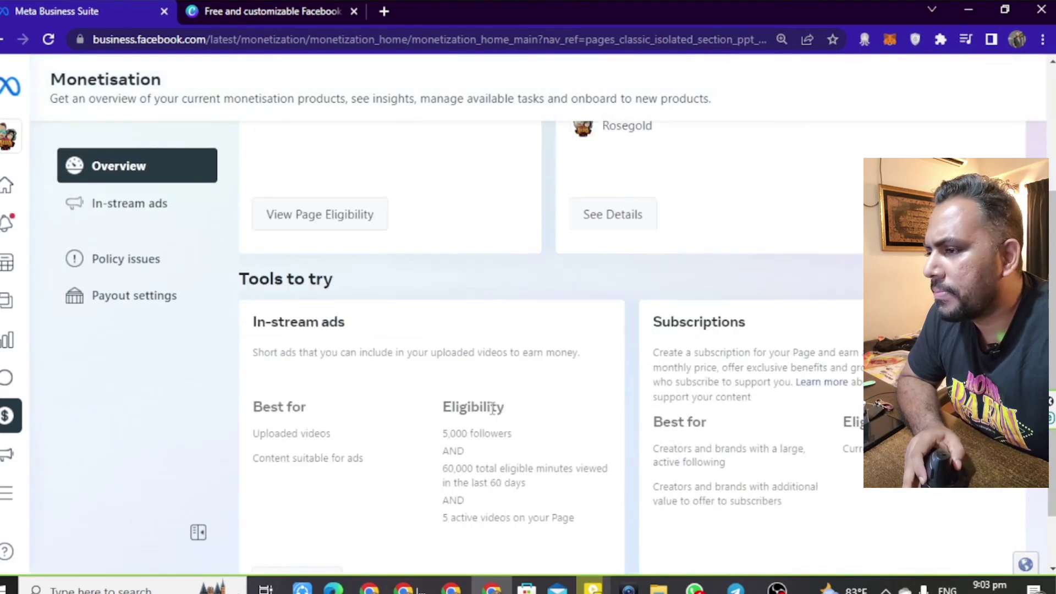
scroll(500, 408, "down", 1)
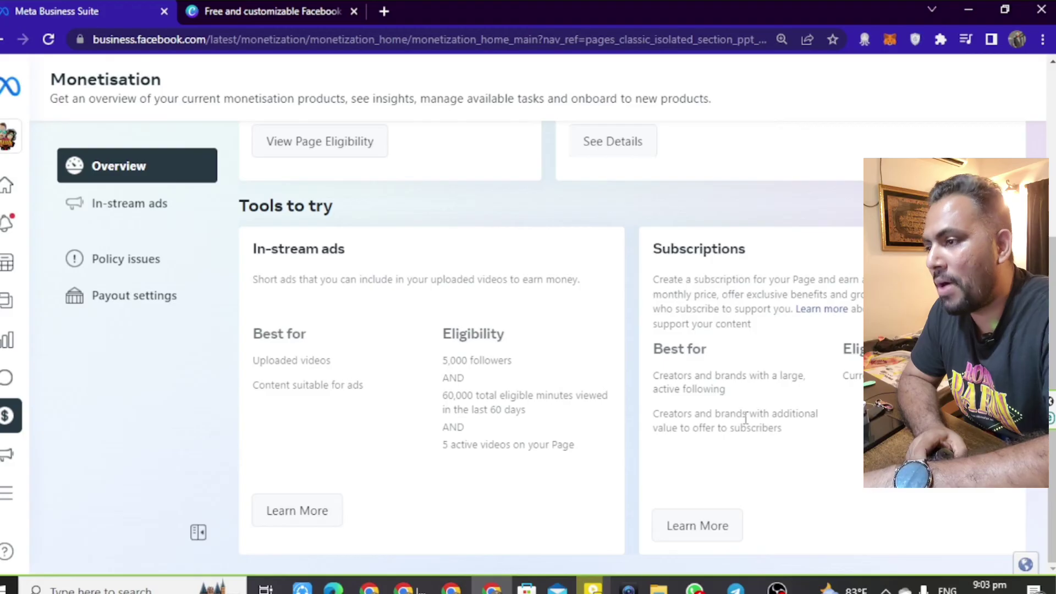
key("Print")
left_click_drag(320, 260, 638, 554)
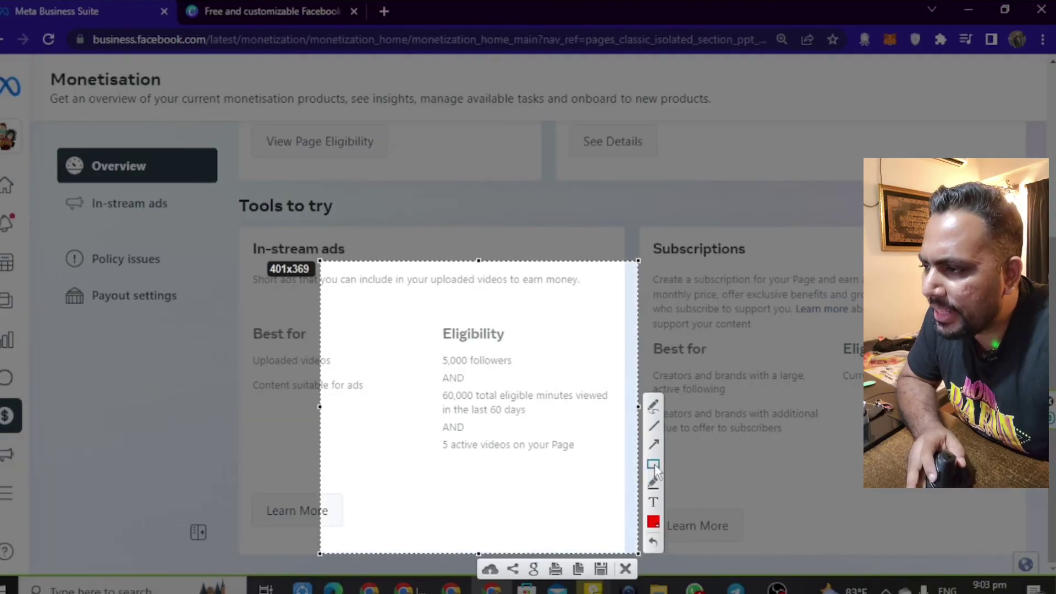
mouse_move(607, 332)
left_mouse_down()
mouse_move(537, 364)
mouse_move(516, 357)
left_mouse_up()
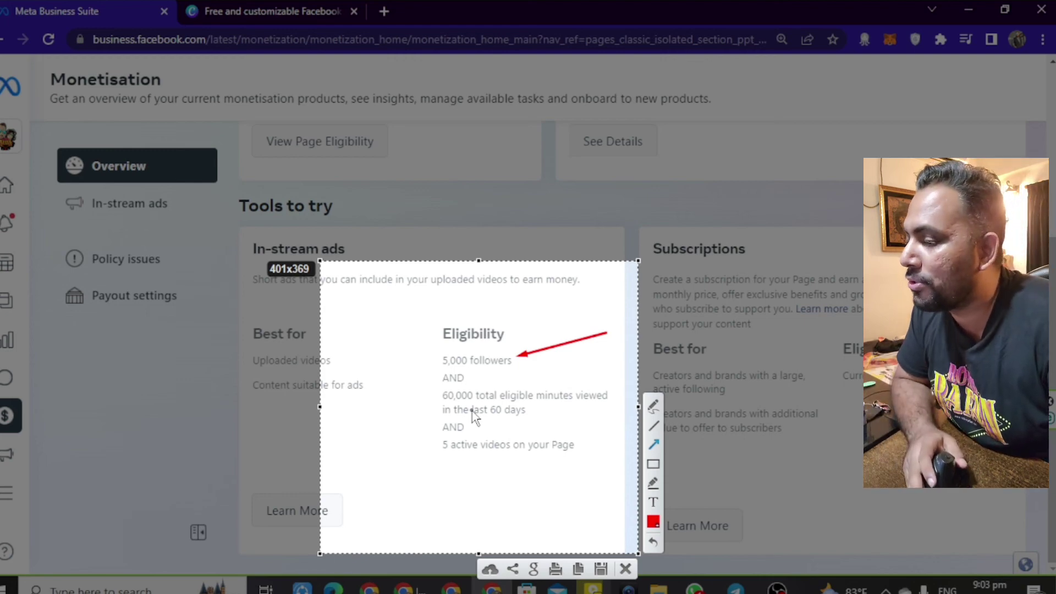
left_click_drag(577, 416, 778, 375)
key("Escape")
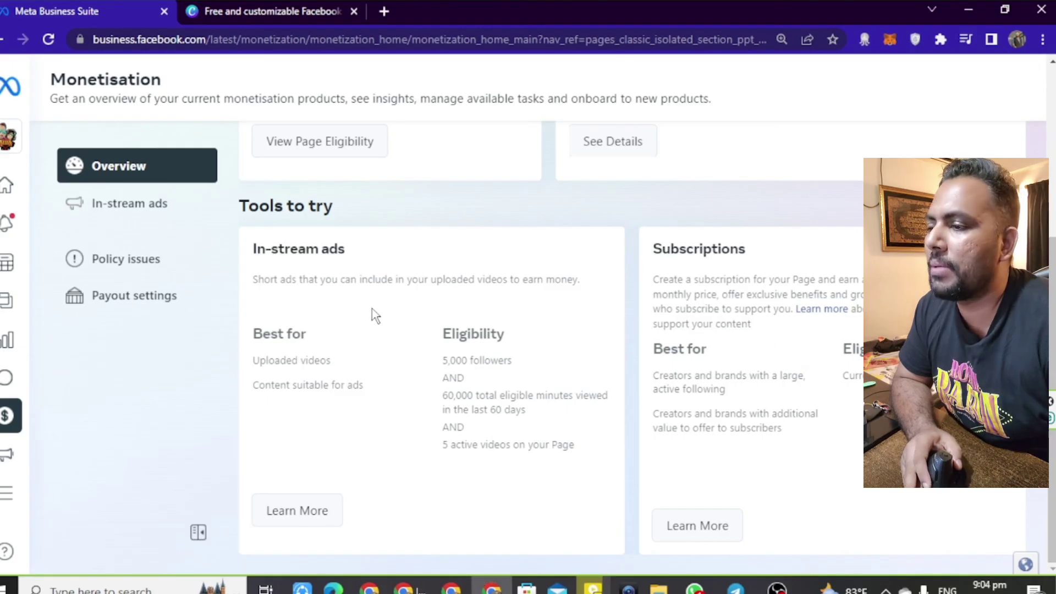
scroll(427, 299, "up", 3)
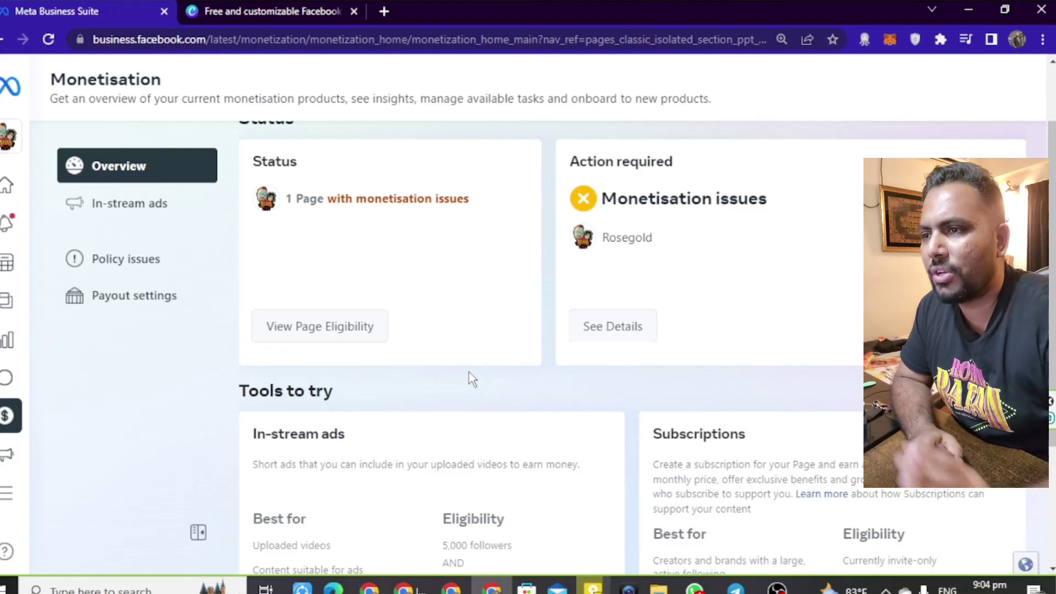
scroll(469, 379, "down", 3)
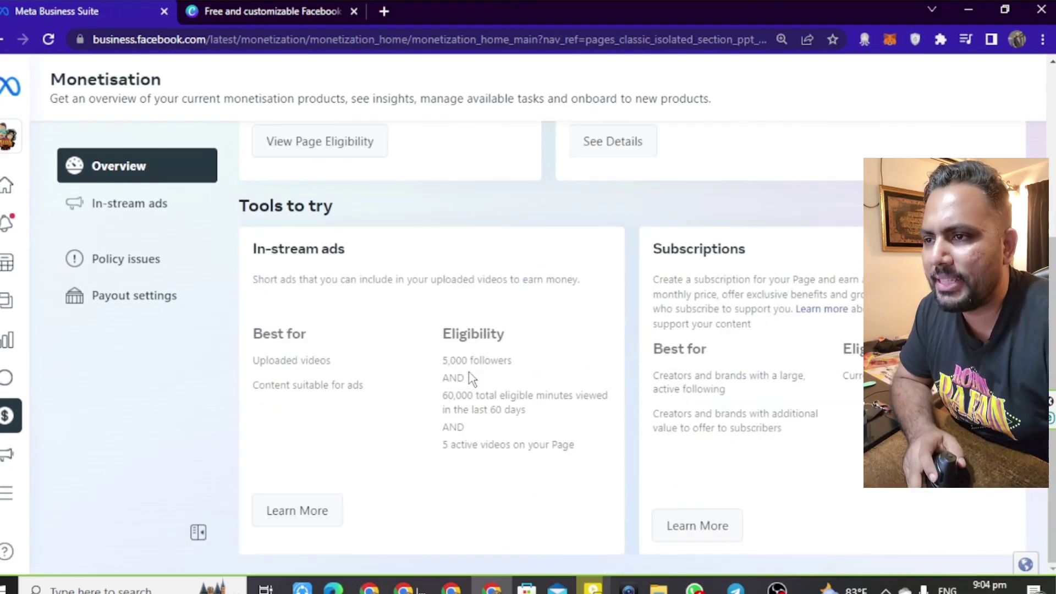
left_click(157, 203)
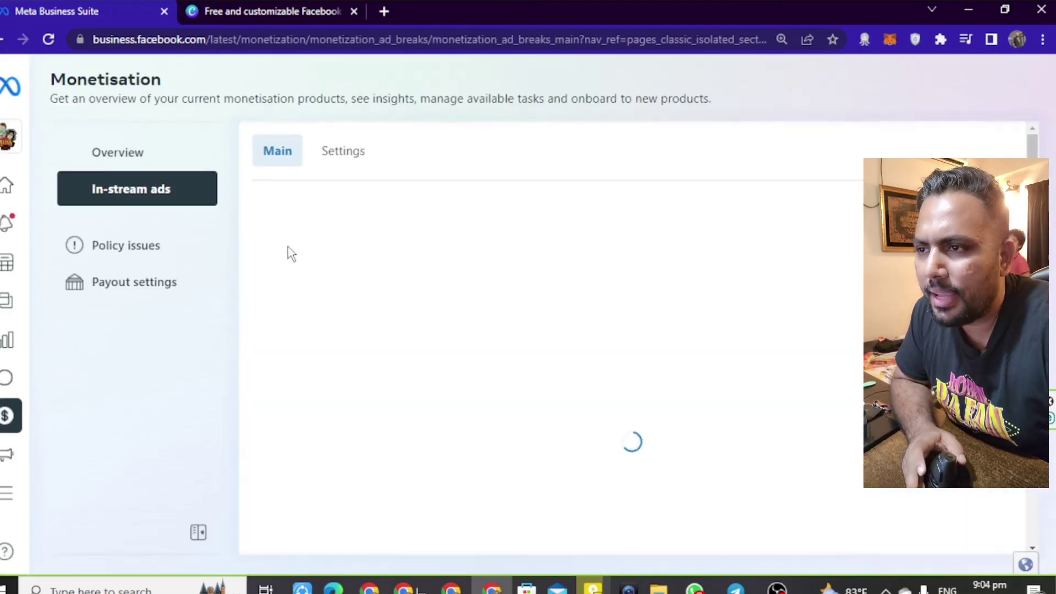
scroll(586, 365, "down", 3)
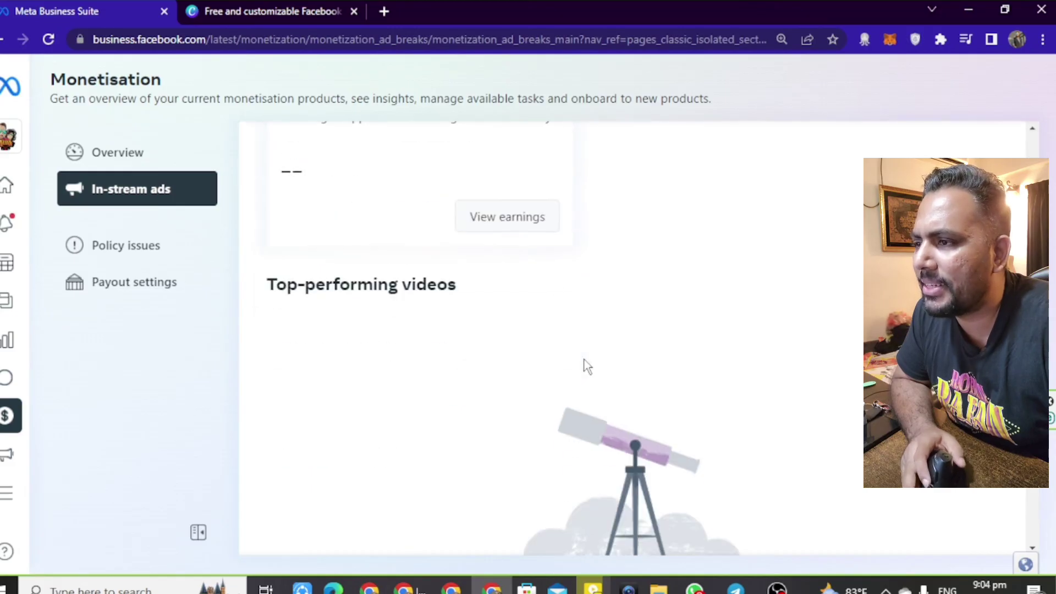
scroll(581, 332, "down", 8)
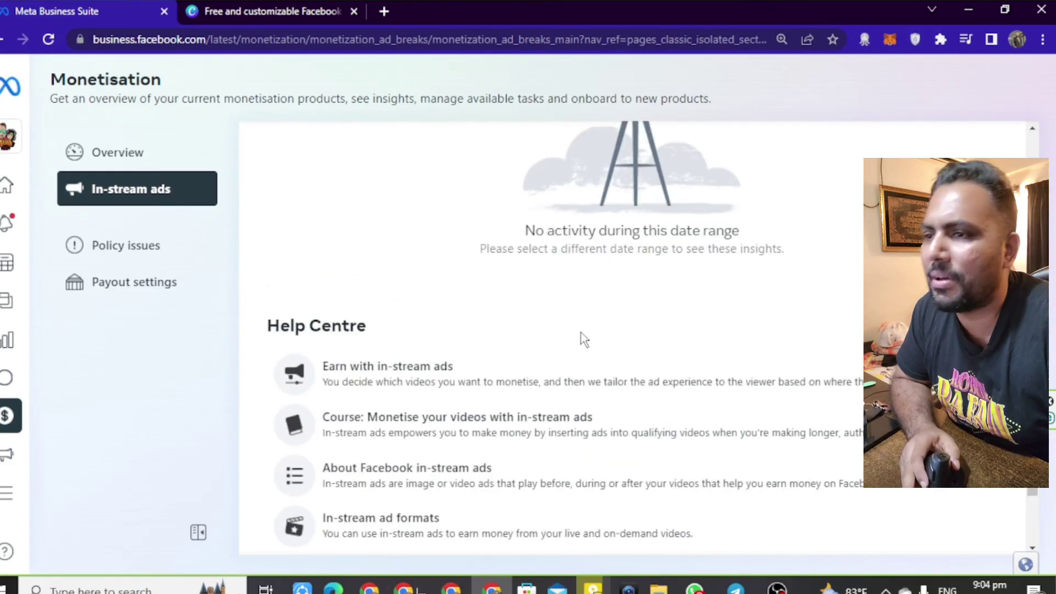
scroll(582, 338, "up", 6)
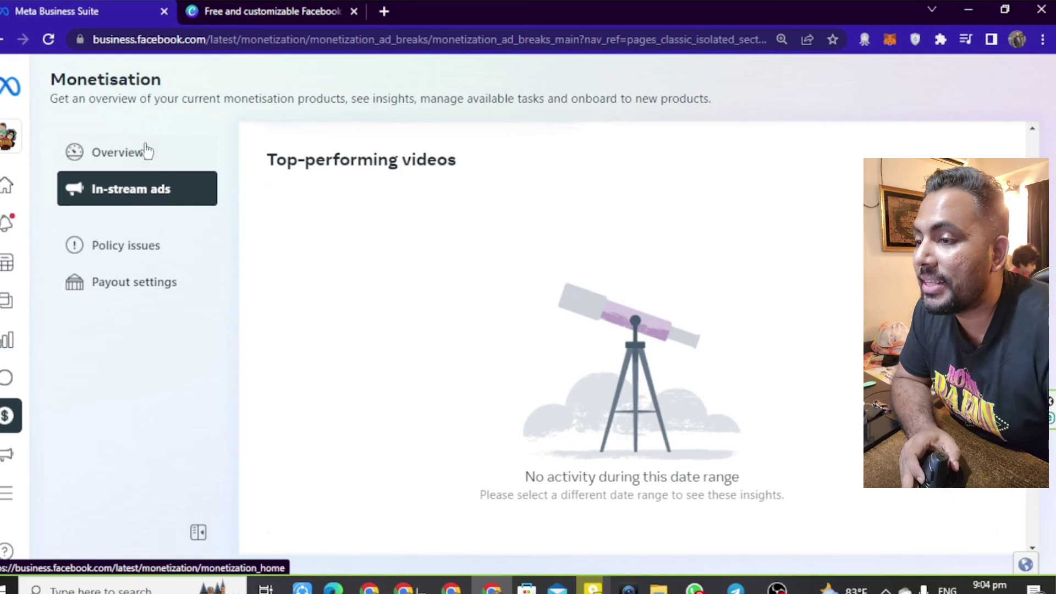
left_click(3, 43)
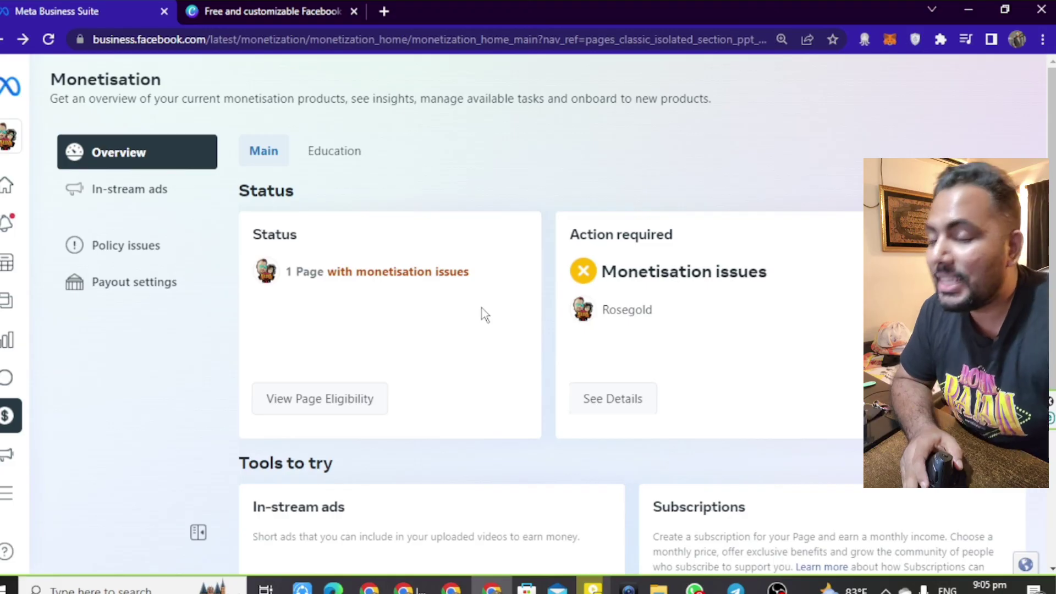
scroll(482, 308, "down", 5)
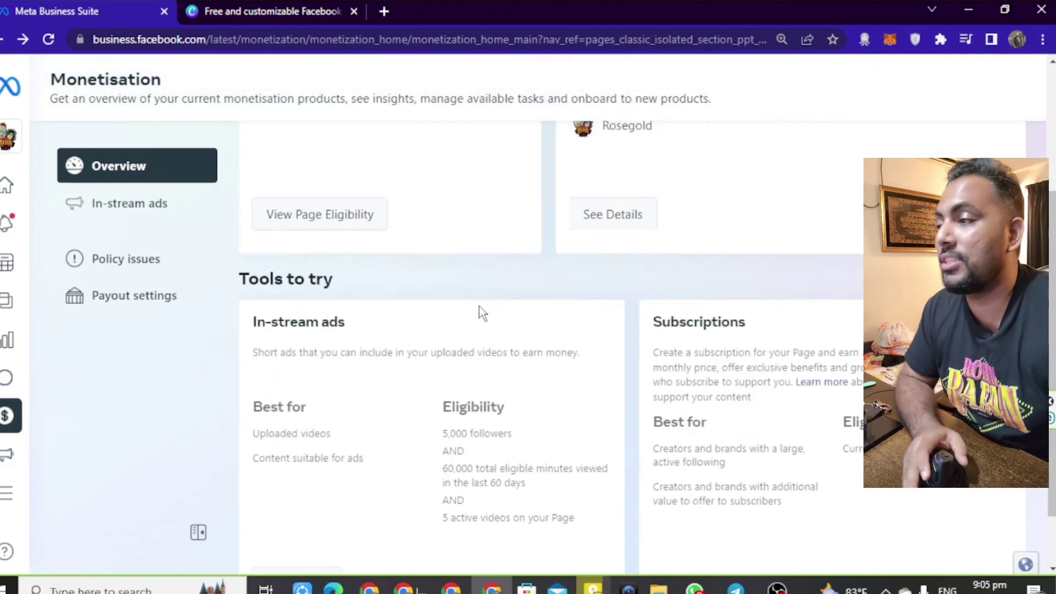